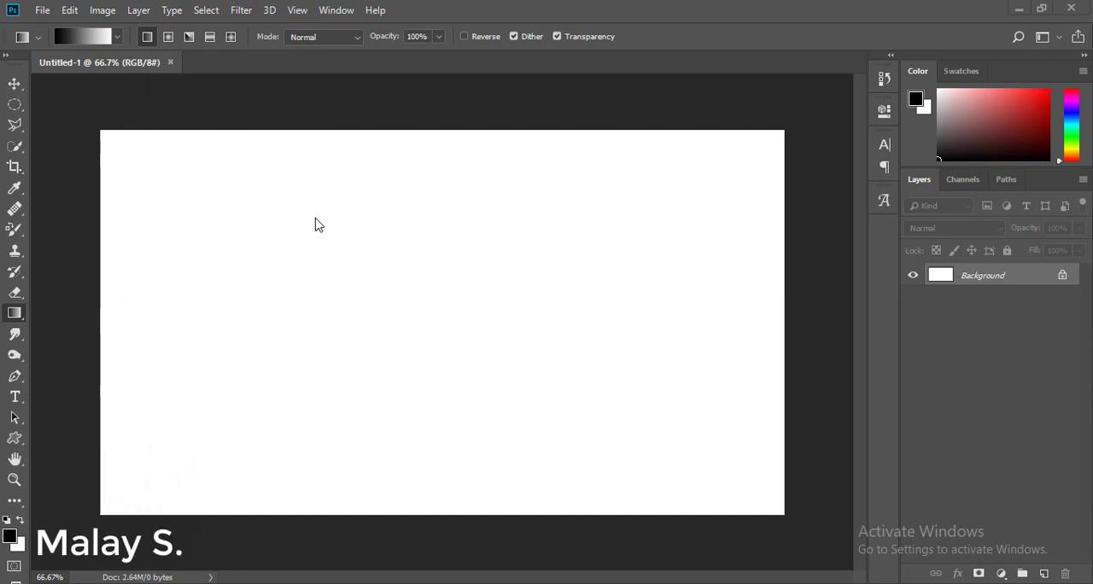
Activate the Gradient Tool and set the foreground color to the bright green 23ff9f.
{"action": "right_click", "coordinate": [18, 315]}
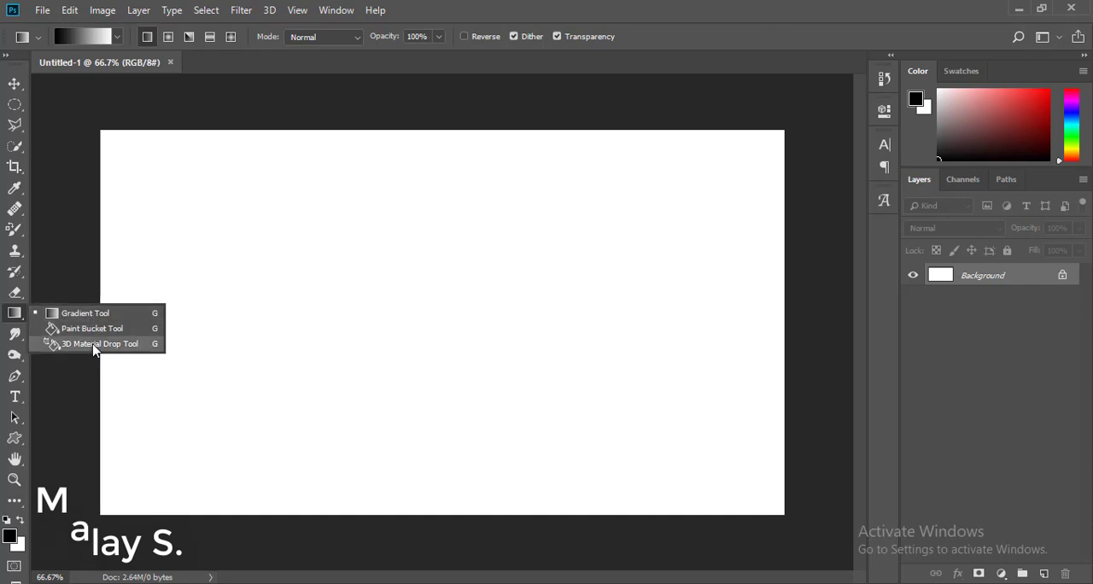
{"action": "left_click", "coordinate": [98, 315]}
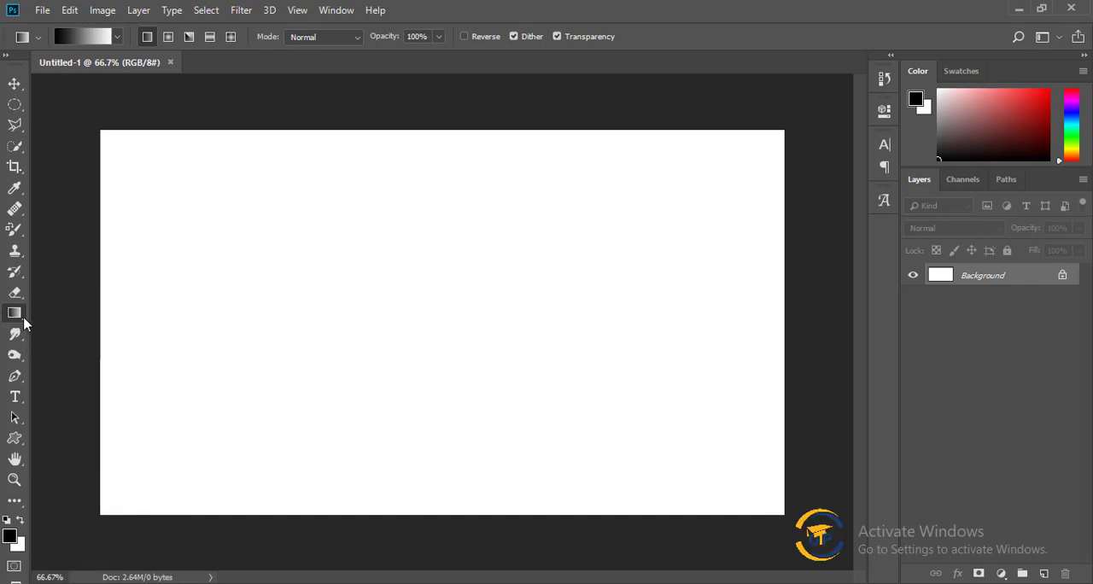
{"action": "right_click", "coordinate": [24, 321]}
{"action": "left_click", "coordinate": [60, 317]}
{"action": "left_click", "coordinate": [9, 536]}
{"action": "left_click_drag", "start_coordinate": [695, 283], "coordinate": [699, 182]}
{"action": "left_click", "coordinate": [772, 305]}
{"action": "left_click_drag", "start_coordinate": [732, 238], "coordinate": [726, 187]}
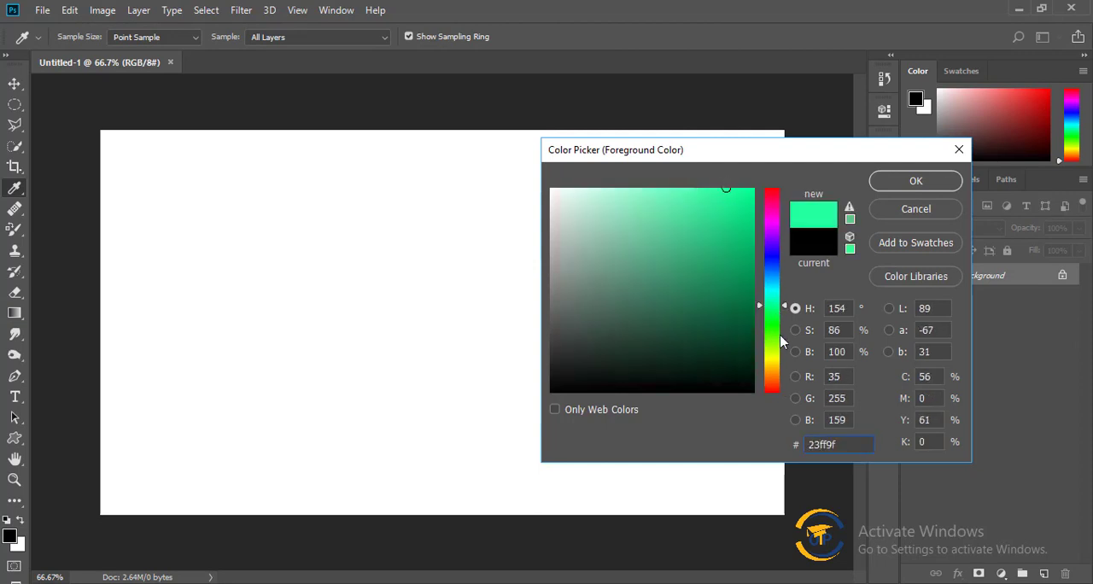
{"action": "left_click", "coordinate": [916, 180]}
Set the background color to the bright yellow eaff35.
{"action": "left_click", "coordinate": [19, 545]}
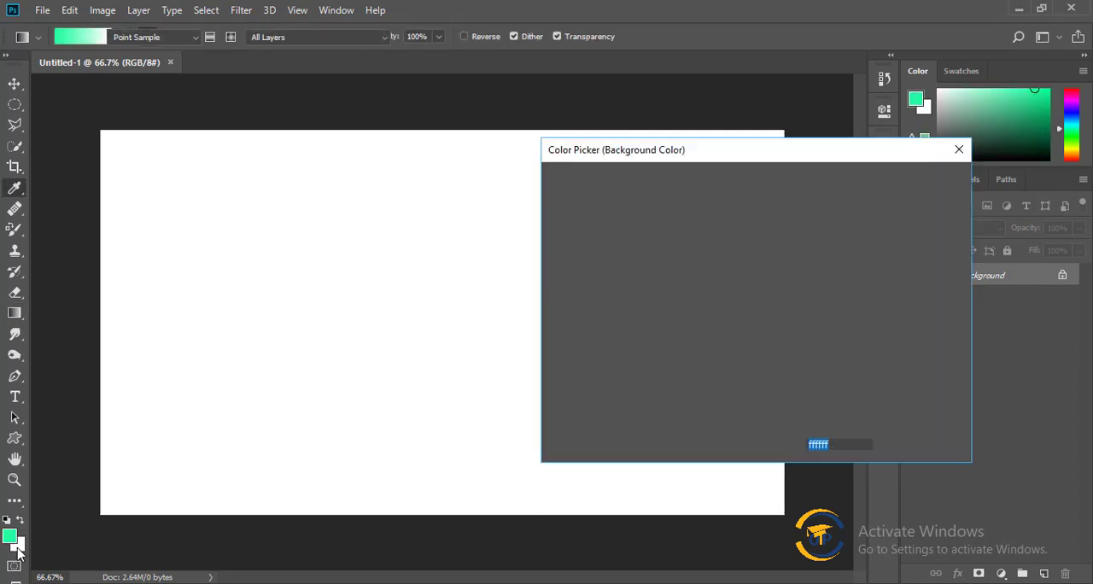
{"action": "left_click_drag", "start_coordinate": [773, 344], "coordinate": [773, 355]}
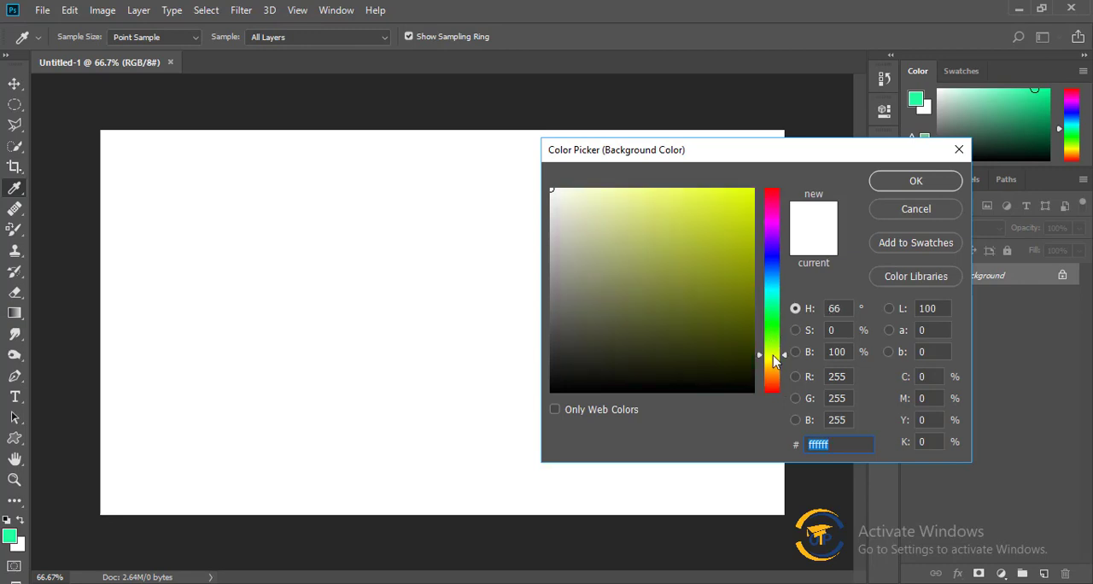
{"action": "left_click_drag", "start_coordinate": [712, 209], "coordinate": [712, 177]}
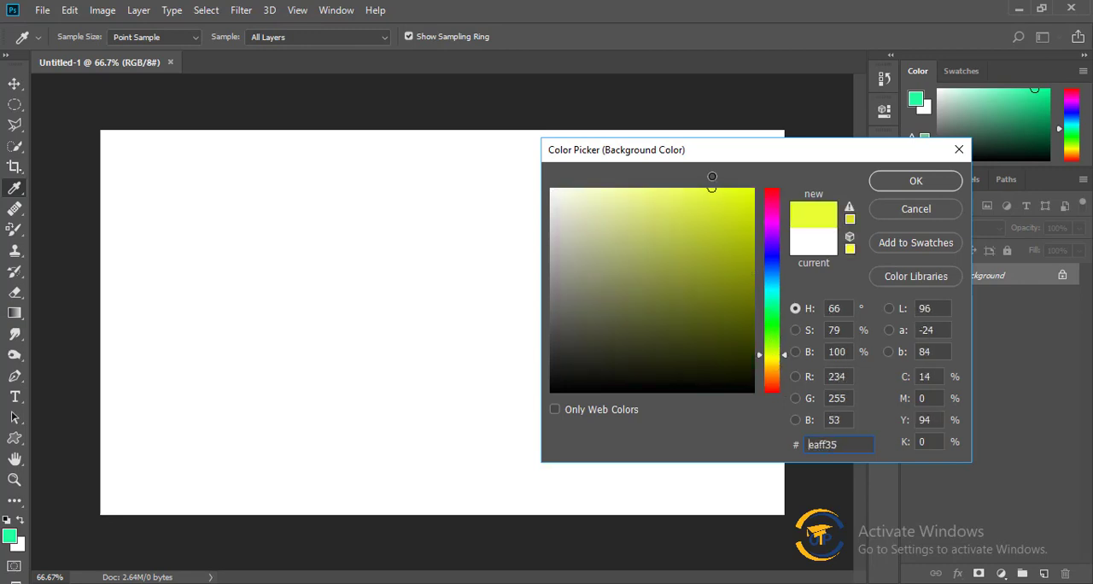
{"action": "left_click", "coordinate": [915, 180]}
Fill the canvas repeatedly with the linear green-to-yellow gradient in different directions and lengths, ending diagonally from upper right to lower left.
{"action": "key", "text": "g"}
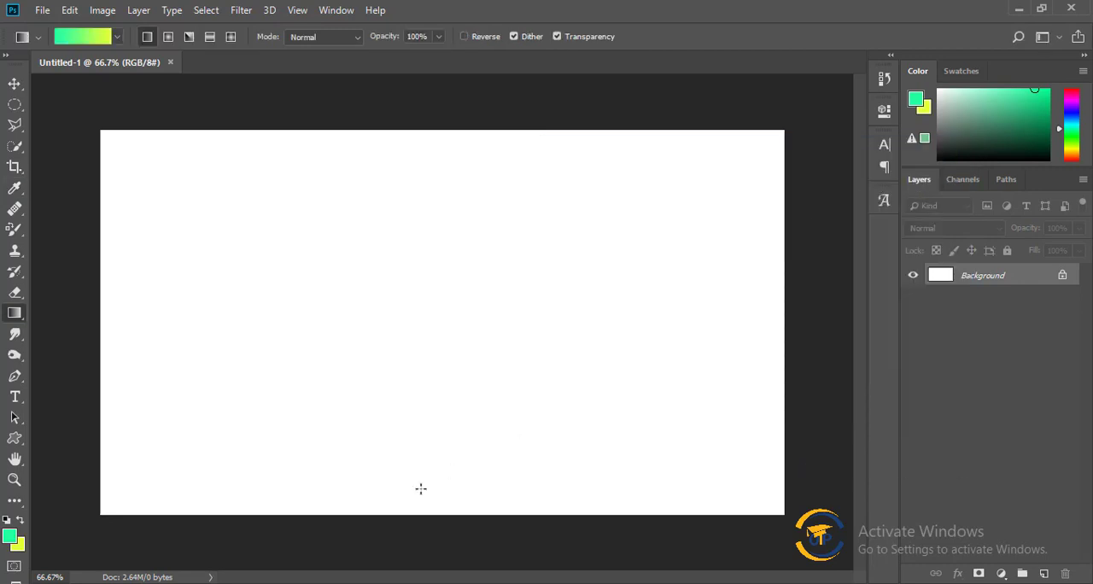
{"action": "right_click", "coordinate": [15, 314]}
{"action": "left_click", "coordinate": [90, 314]}
{"action": "left_click_drag", "start_coordinate": [429, 318], "coordinate": [782, 513]}
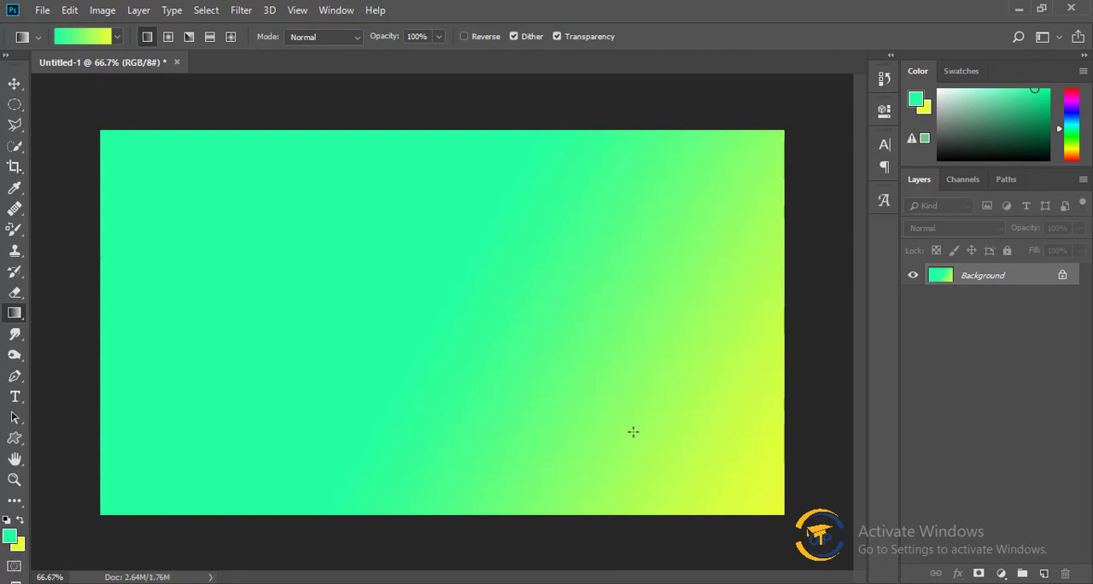
{"action": "left_click_drag", "start_coordinate": [128, 175], "coordinate": [633, 431]}
{"action": "left_click_drag", "start_coordinate": [258, 203], "coordinate": [488, 364]}
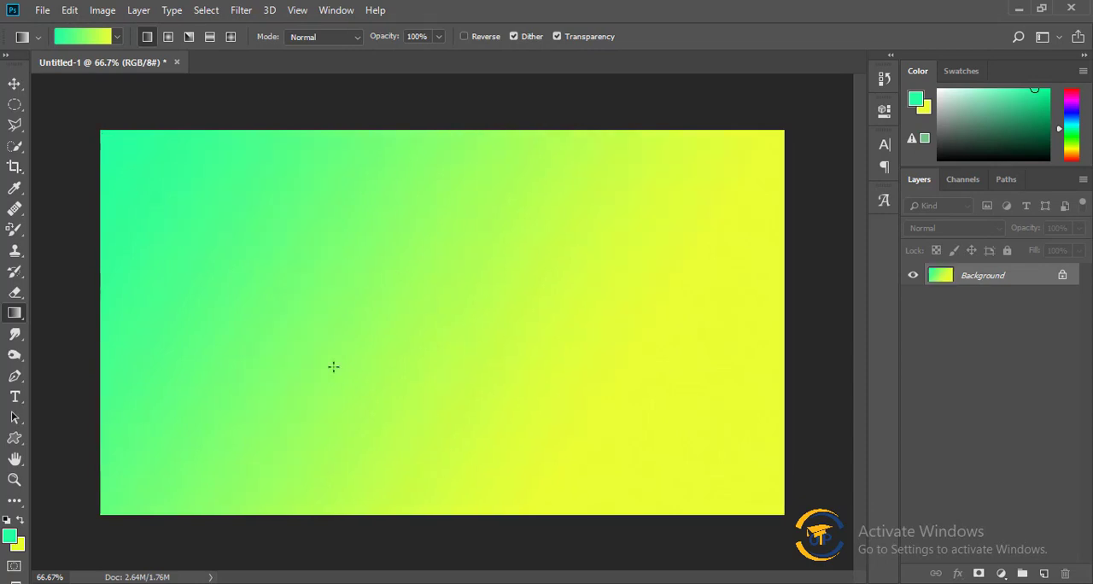
{"action": "left_click_drag", "start_coordinate": [758, 302], "coordinate": [585, 271]}
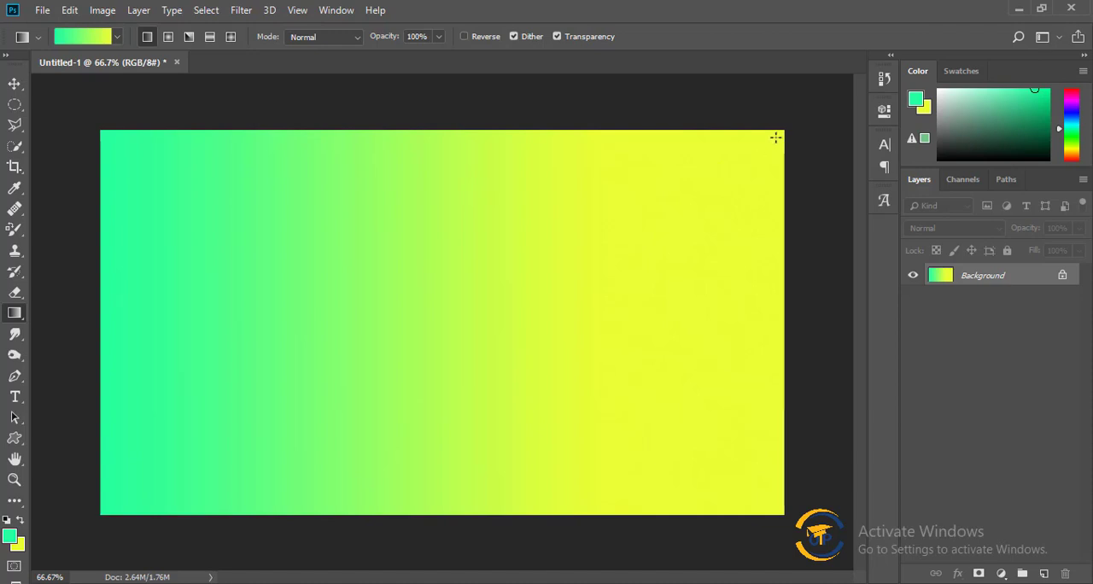
{"action": "left_click_drag", "start_coordinate": [775, 137], "coordinate": [172, 485]}
{"action": "left_click_drag", "start_coordinate": [93, 507], "coordinate": [476, 300]}
{"action": "left_click_drag", "start_coordinate": [784, 129], "coordinate": [357, 400]}
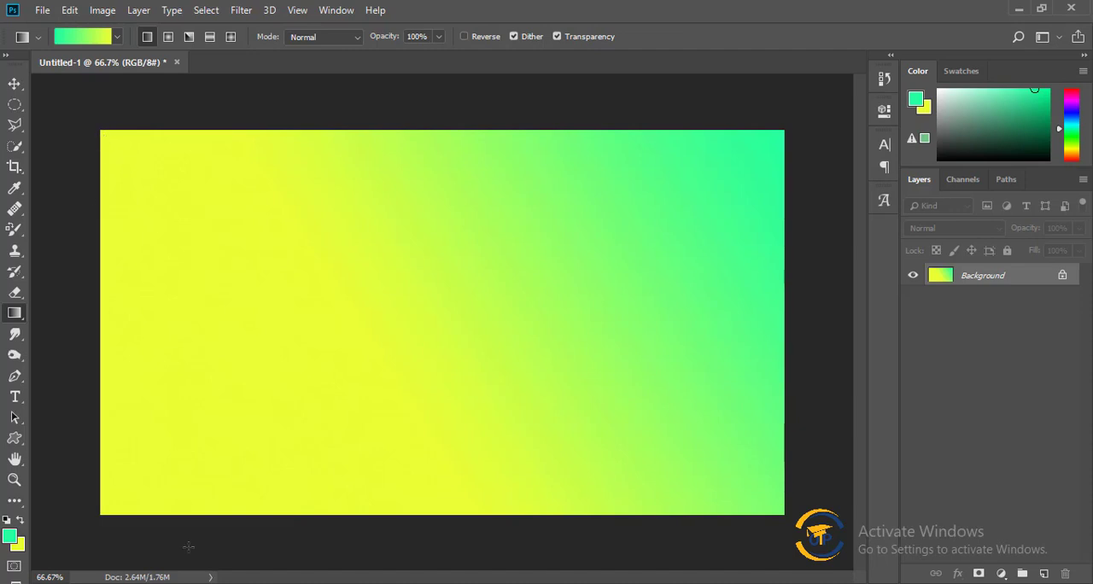
{"action": "left_click_drag", "start_coordinate": [771, 145], "coordinate": [357, 372]}
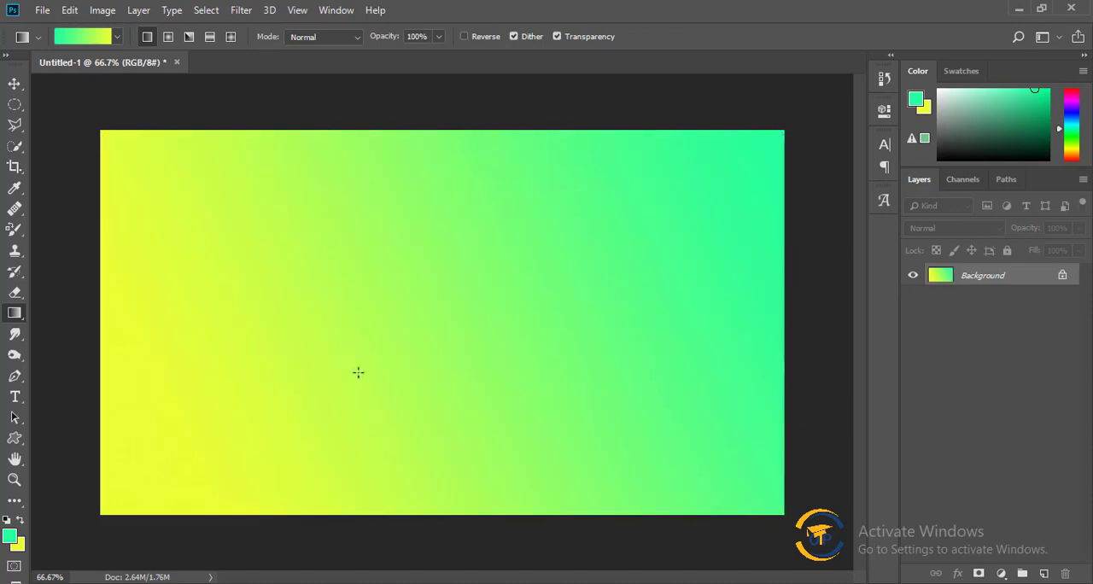
{"action": "left_click_drag", "start_coordinate": [784, 134], "coordinate": [401, 376]}
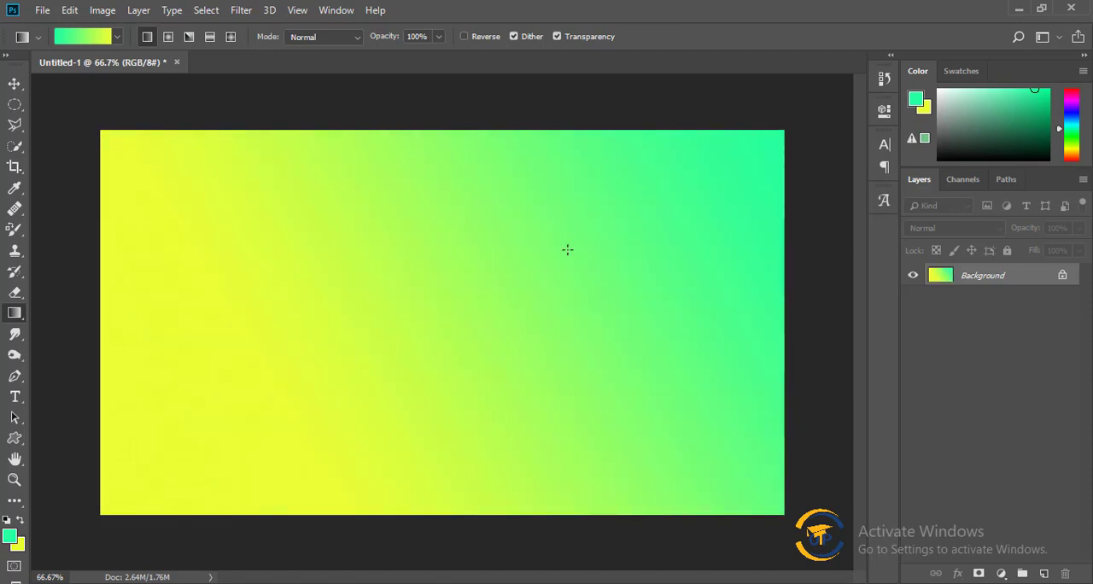
{"action": "left_click_drag", "start_coordinate": [775, 147], "coordinate": [409, 376]}
{"action": "left_click_drag", "start_coordinate": [789, 134], "coordinate": [314, 386]}
{"action": "left_click_drag", "start_coordinate": [617, 251], "coordinate": [163, 477]}
{"action": "left_click_drag", "start_coordinate": [711, 174], "coordinate": [170, 478]}
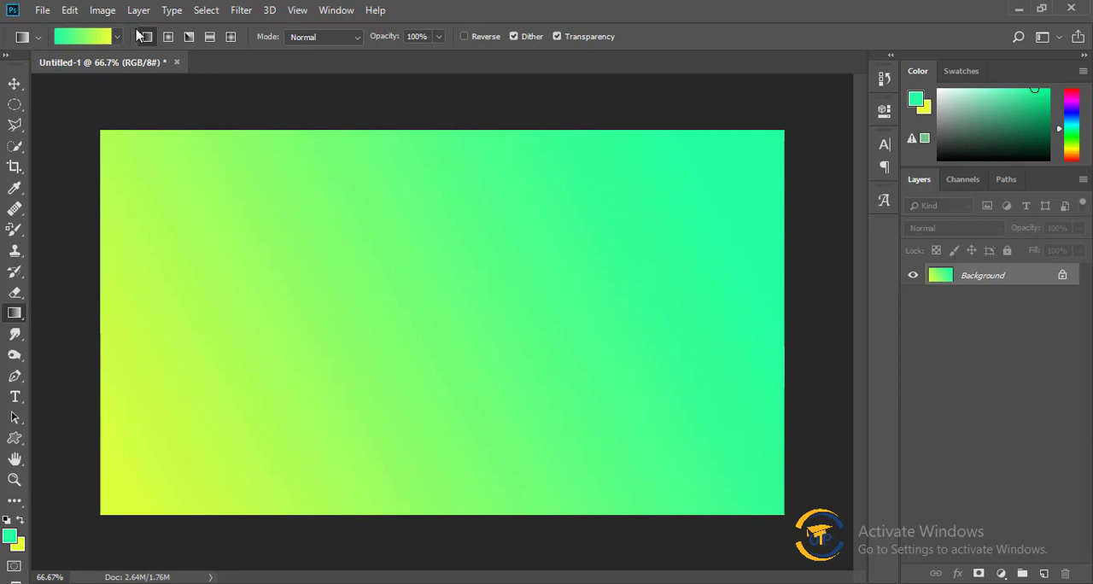
Choose the Orange, Yellow, Orange gradient preset and fill the canvas with it in diagonal, vertical and horizontal directions.
{"action": "left_click", "coordinate": [77, 43]}
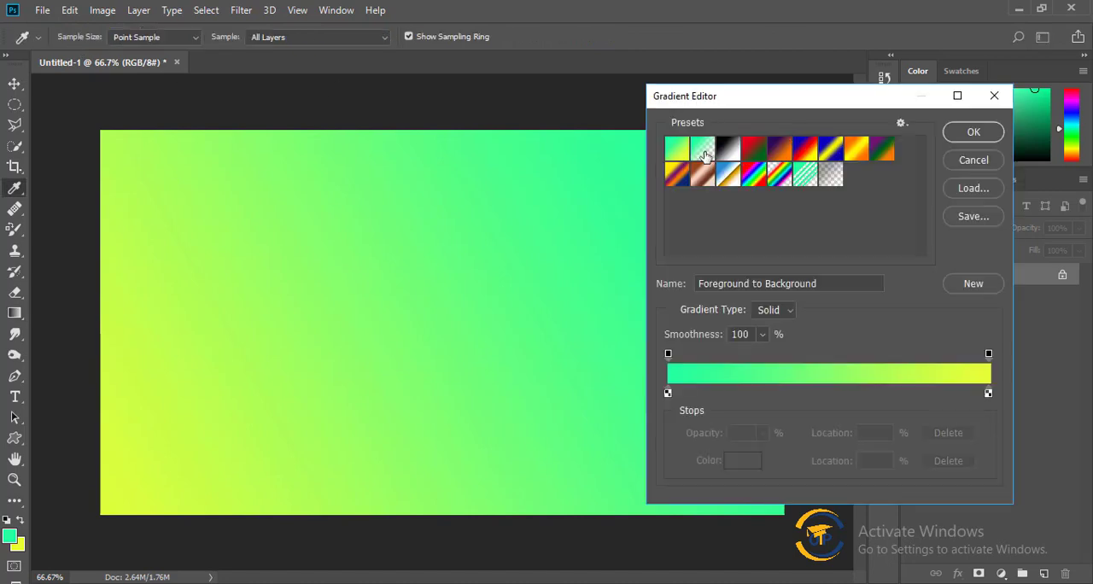
{"action": "left_click", "coordinate": [858, 154]}
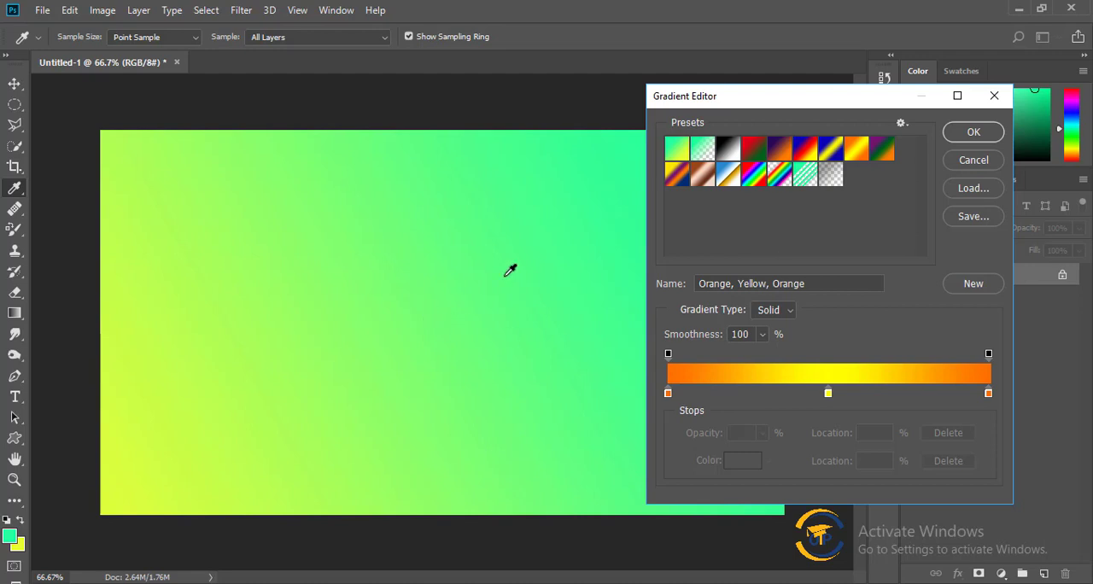
{"action": "left_click", "coordinate": [973, 134]}
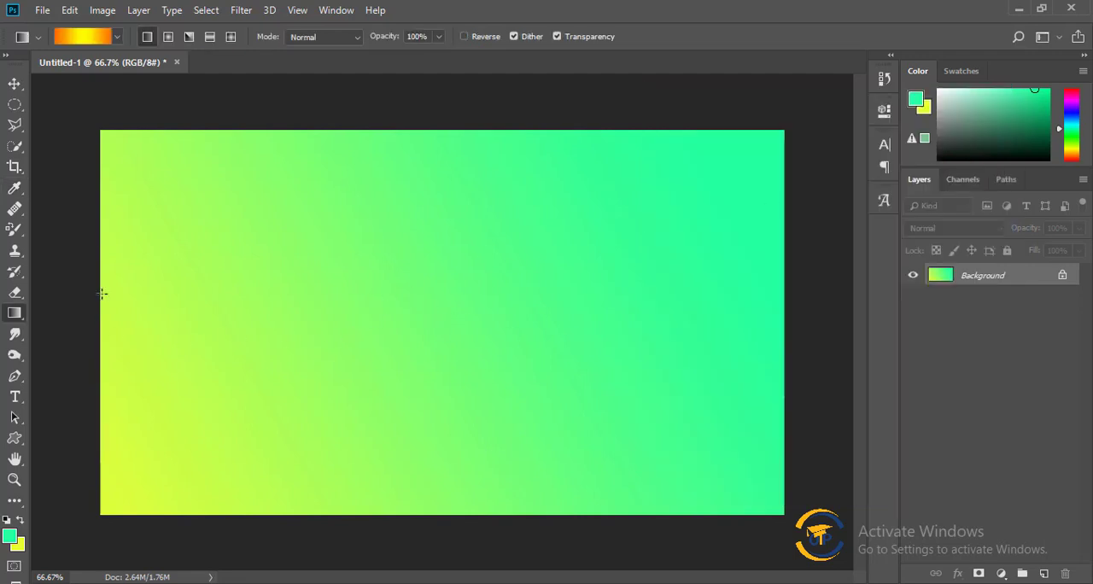
{"action": "left_click_drag", "start_coordinate": [114, 143], "coordinate": [639, 440]}
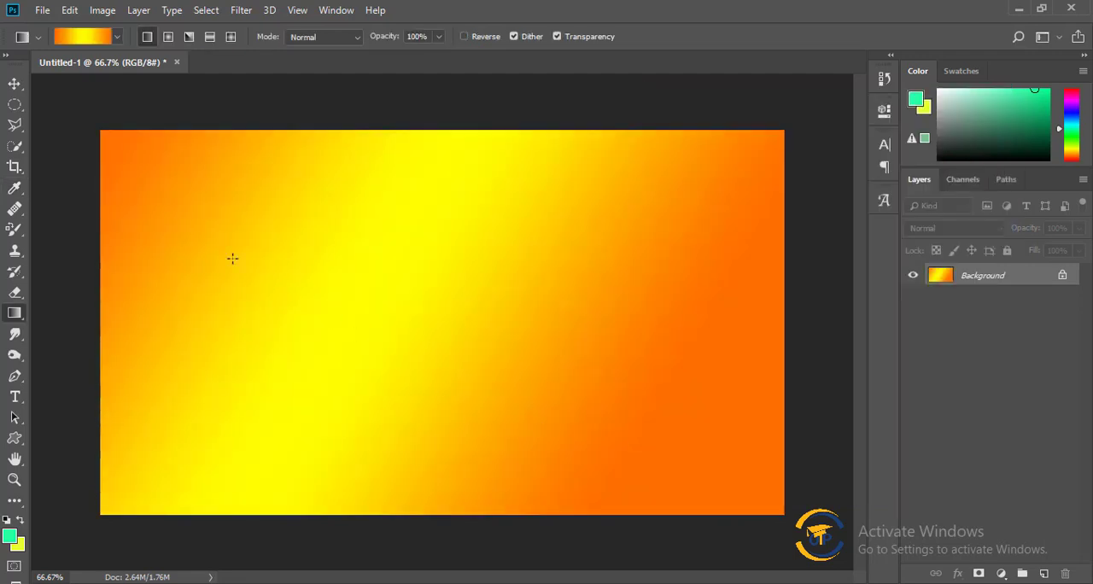
{"action": "left_click_drag", "start_coordinate": [114, 139], "coordinate": [573, 428]}
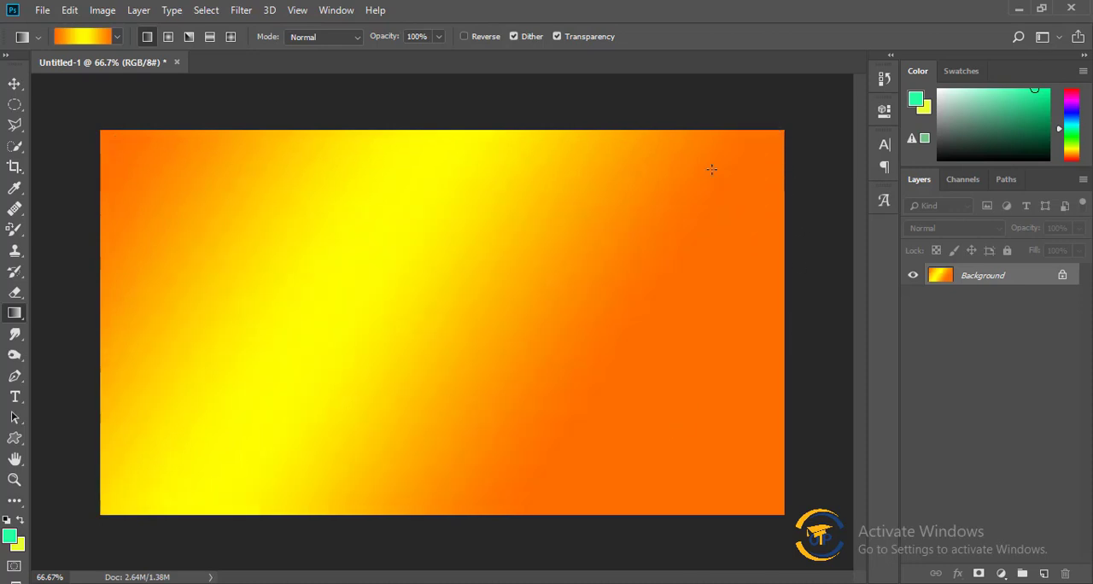
{"action": "left_click_drag", "start_coordinate": [711, 169], "coordinate": [128, 555]}
{"action": "left_click_drag", "start_coordinate": [118, 507], "coordinate": [502, 246]}
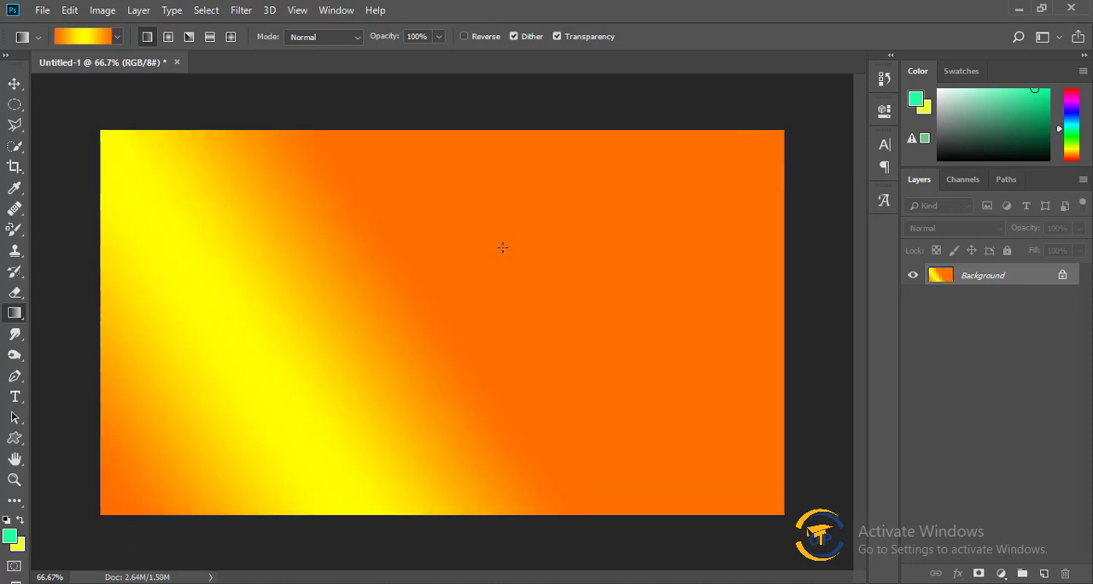
{"action": "left_click_drag", "start_coordinate": [430, 165], "coordinate": [427, 328]}
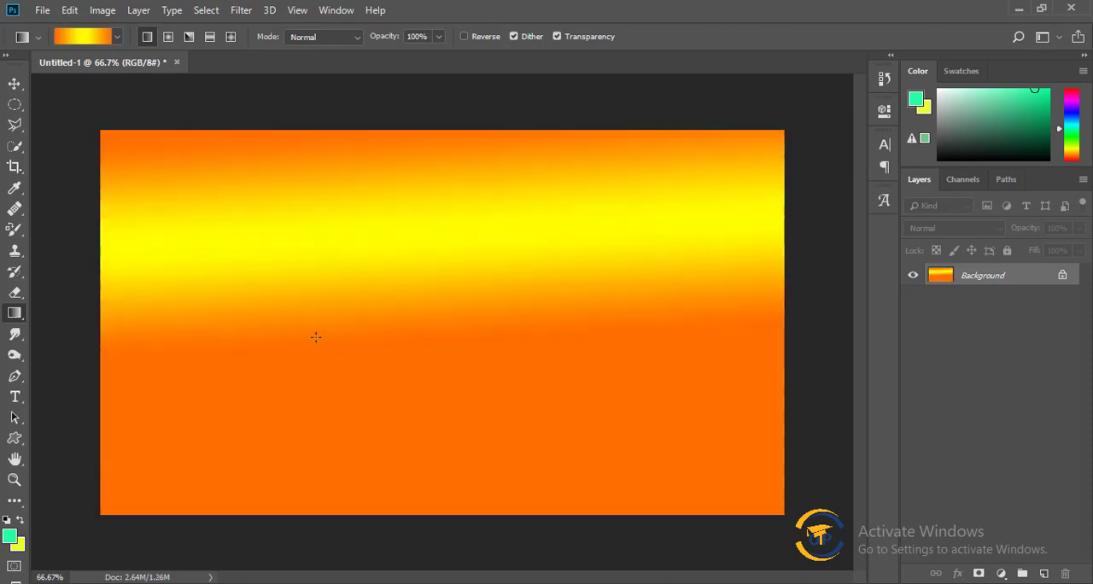
{"action": "left_click_drag", "start_coordinate": [92, 330], "coordinate": [333, 330]}
{"action": "left_click_drag", "start_coordinate": [84, 352], "coordinate": [661, 352]}
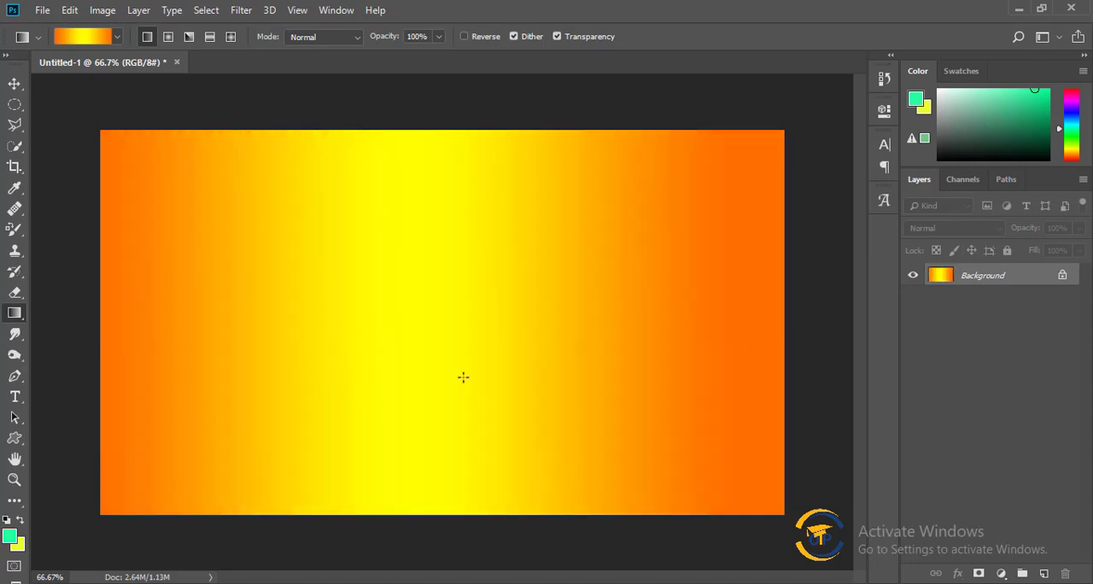
{"action": "left_click_drag", "start_coordinate": [183, 375], "coordinate": [798, 341]}
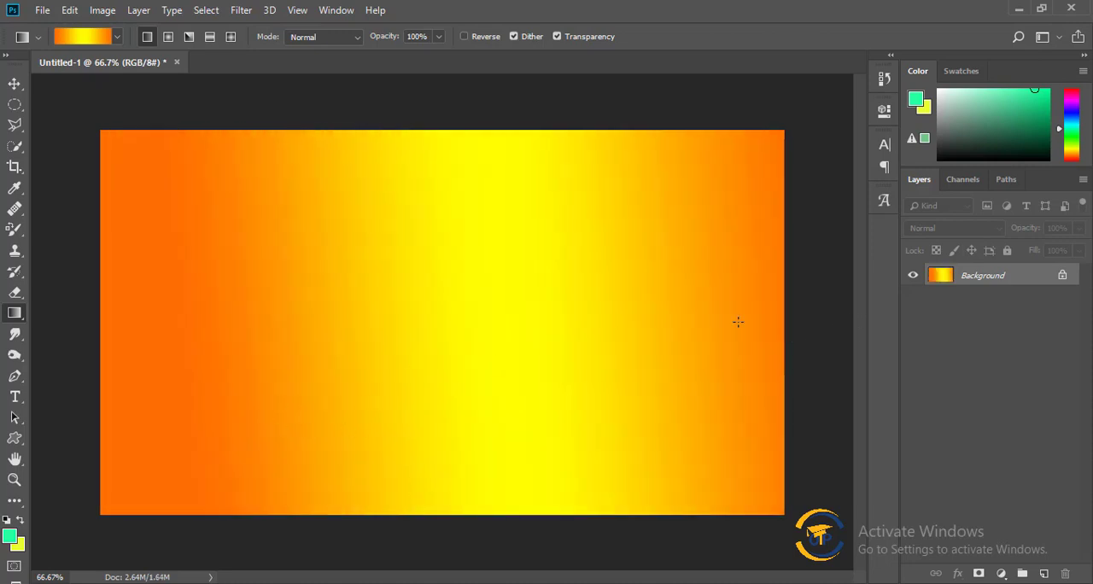
Choose the Copper gradient preset and fill the canvas diagonally from its upper-right corner to its lower-left corner.
{"action": "left_click", "coordinate": [83, 36]}
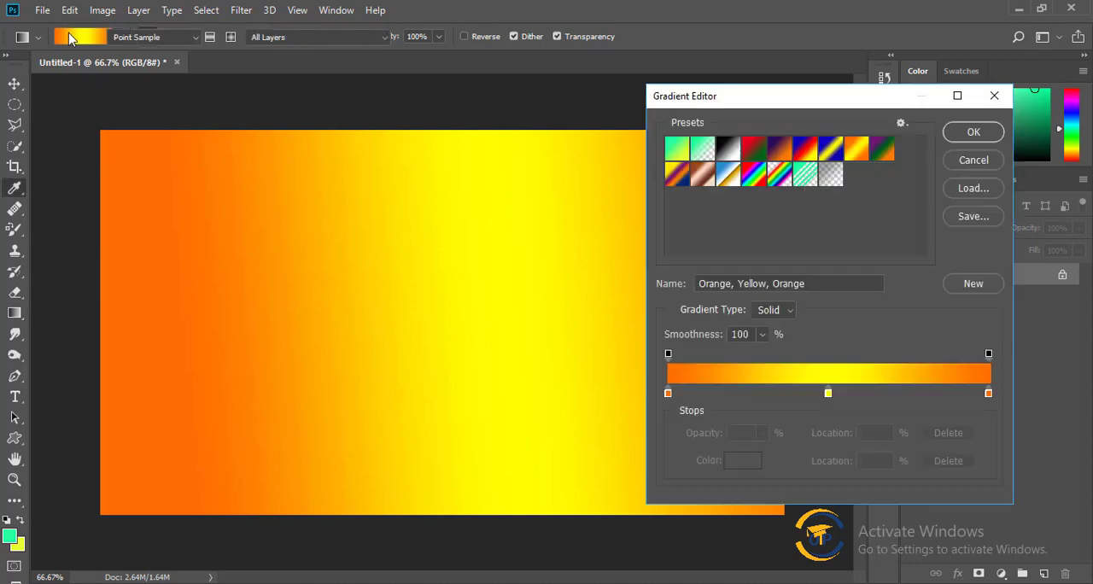
{"action": "left_click", "coordinate": [701, 183]}
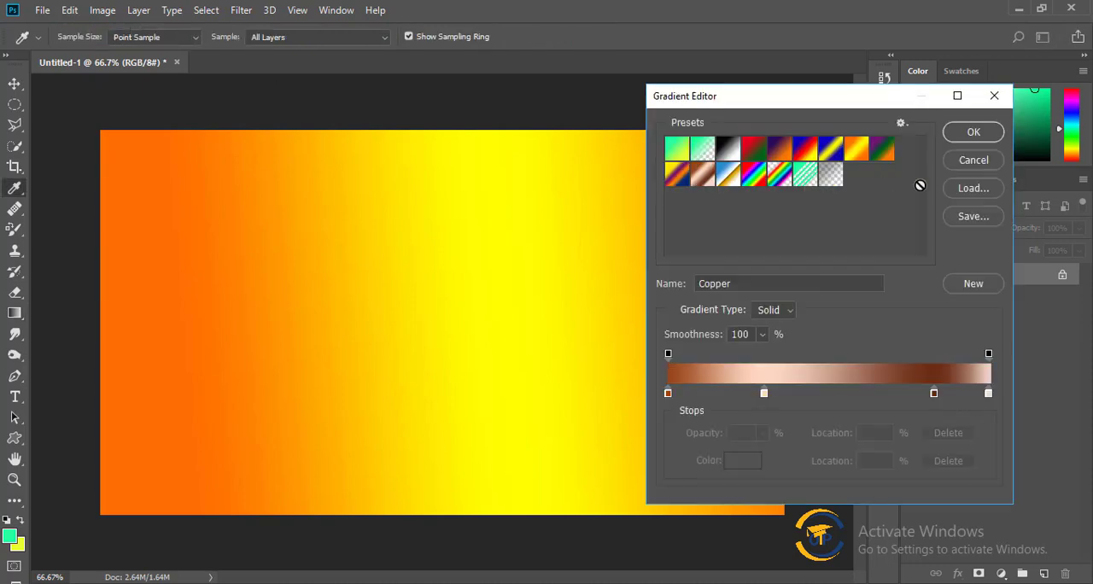
{"action": "left_click", "coordinate": [973, 132]}
{"action": "left_click_drag", "start_coordinate": [743, 146], "coordinate": [231, 422]}
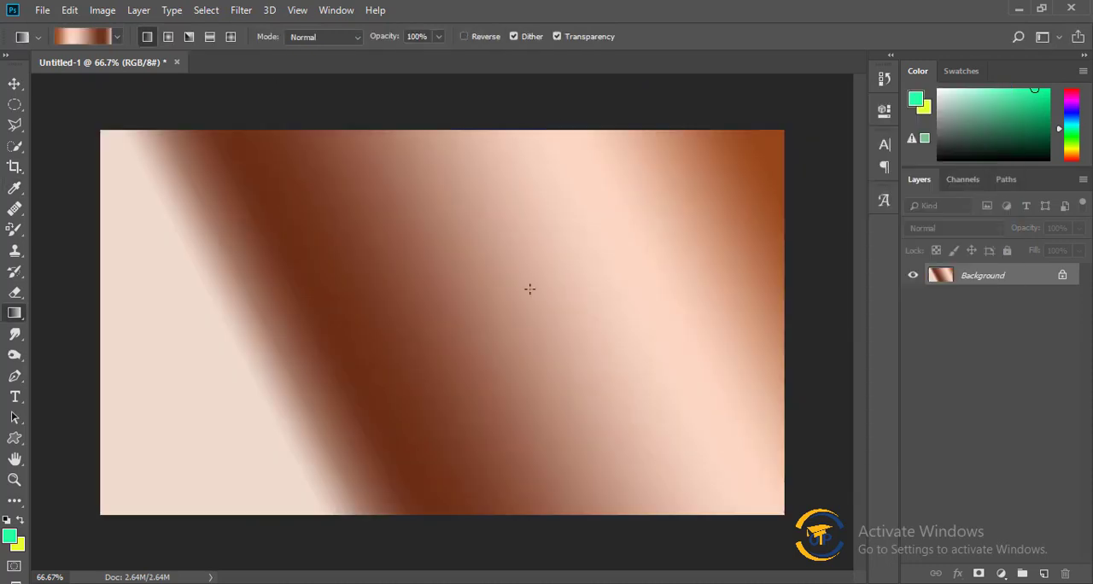
{"action": "left_click_drag", "start_coordinate": [530, 289], "coordinate": [672, 219]}
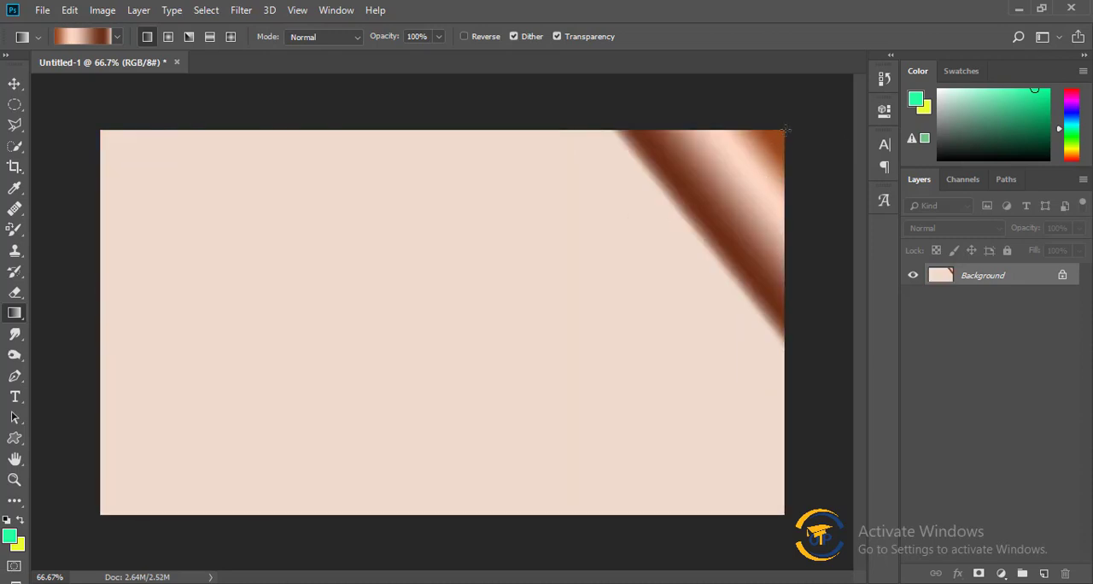
{"action": "left_click_drag", "start_coordinate": [786, 130], "coordinate": [106, 508]}
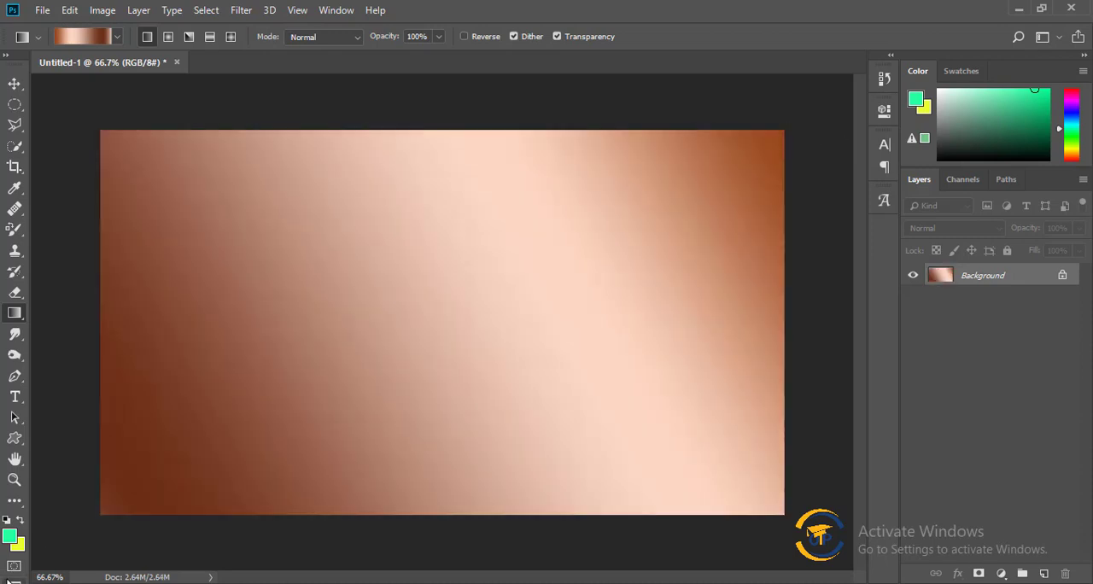
Edit the Copper gradient and change its first color stop, at 0%, to the light blue 34d6ff.
{"action": "left_click", "coordinate": [81, 36]}
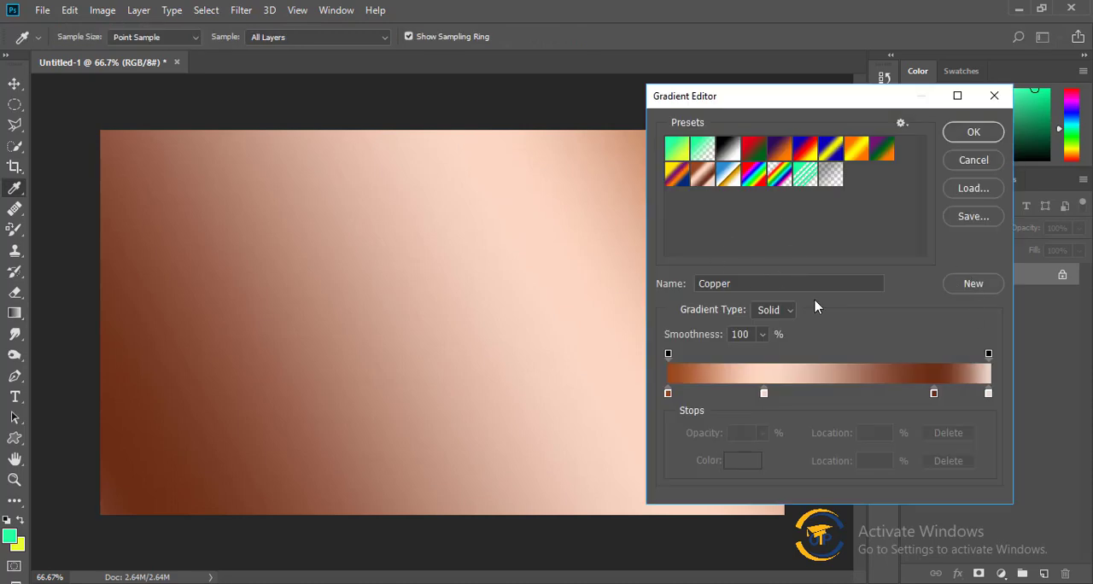
{"action": "double_click", "coordinate": [667, 393]}
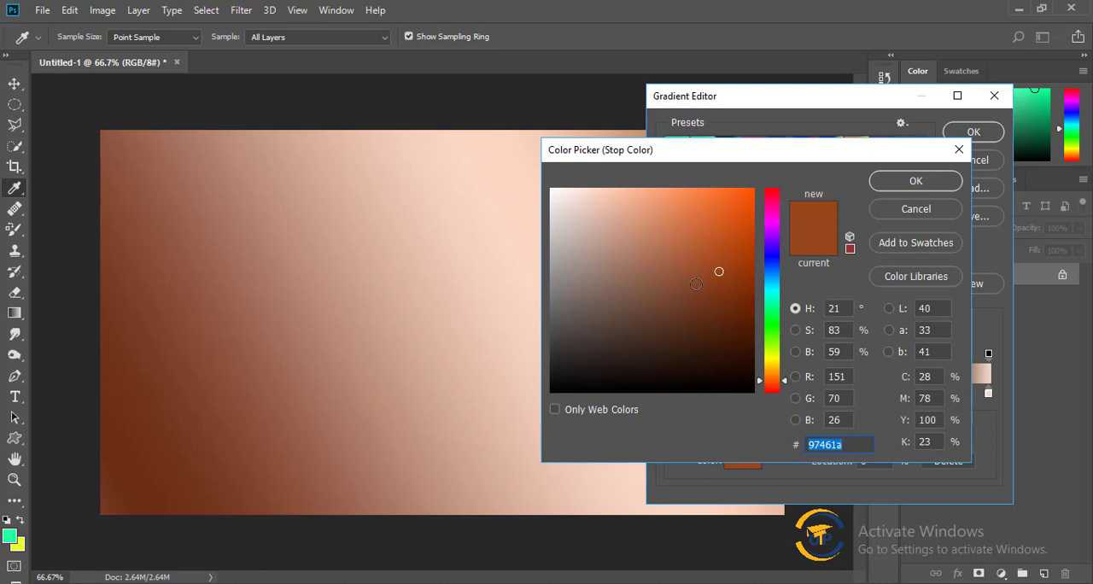
{"action": "left_click", "coordinate": [771, 318]}
{"action": "left_click", "coordinate": [703, 302]}
{"action": "left_click", "coordinate": [702, 250]}
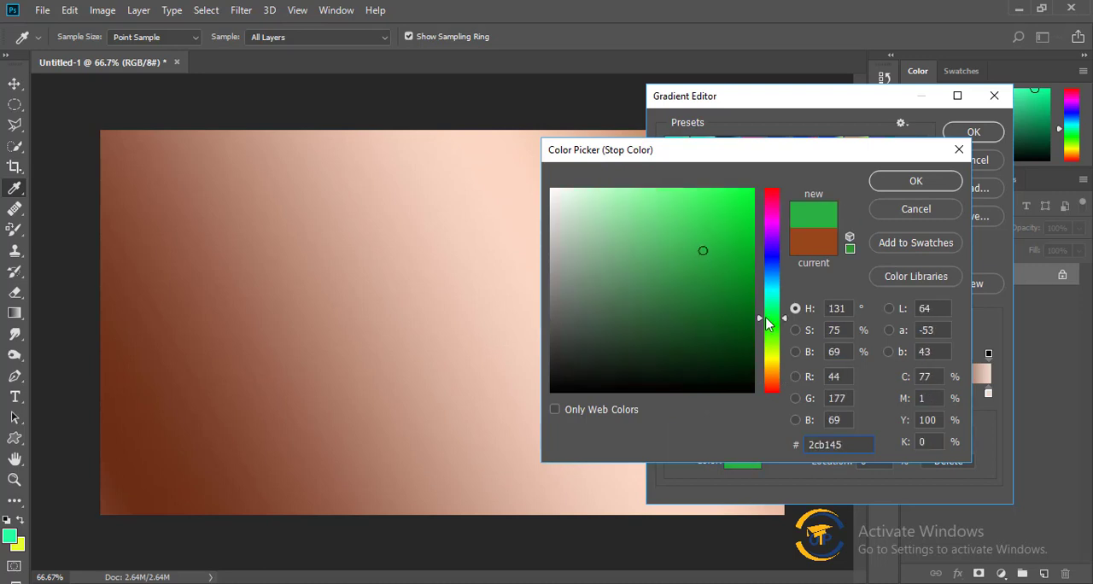
{"action": "left_click", "coordinate": [783, 276]}
{"action": "left_click", "coordinate": [775, 283]}
{"action": "left_click_drag", "start_coordinate": [719, 189], "coordinate": [713, 175]}
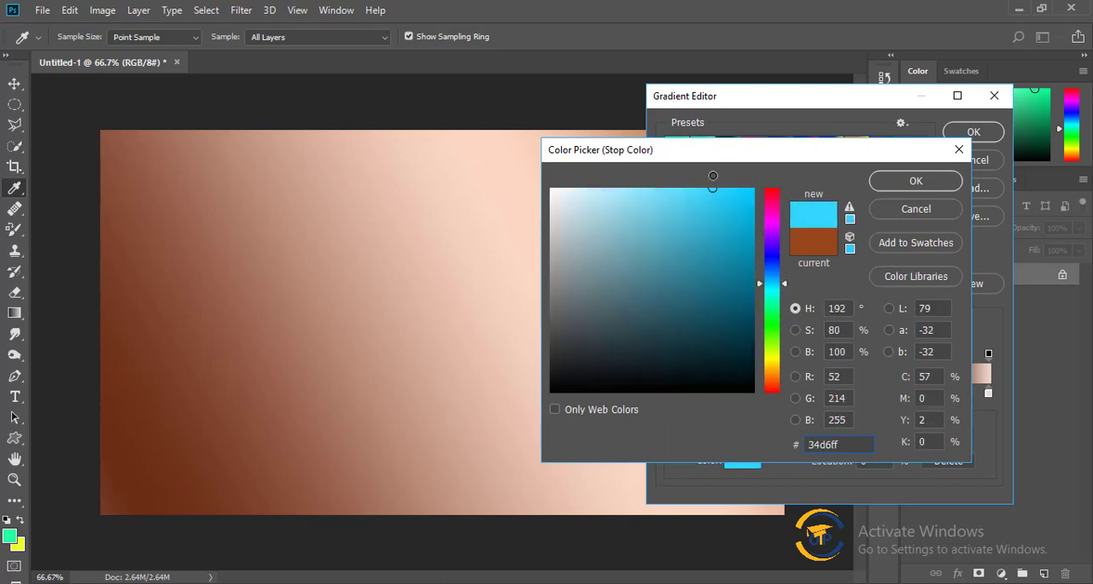
{"action": "left_click", "coordinate": [944, 179]}
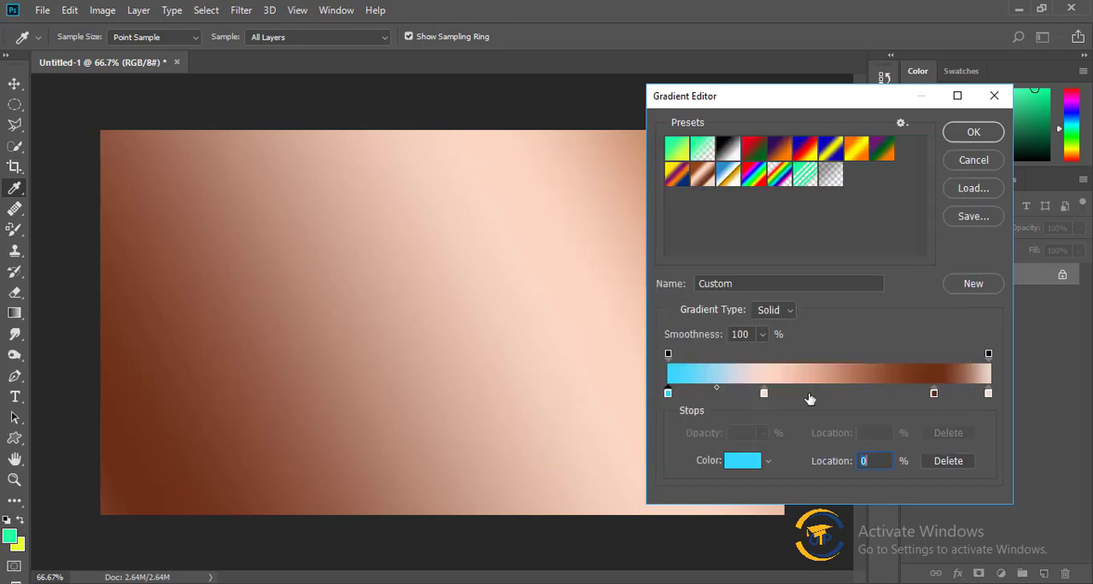
Change the gradient's second color stop, at 30%, to a bright mint green.
{"action": "double_click", "coordinate": [764, 394]}
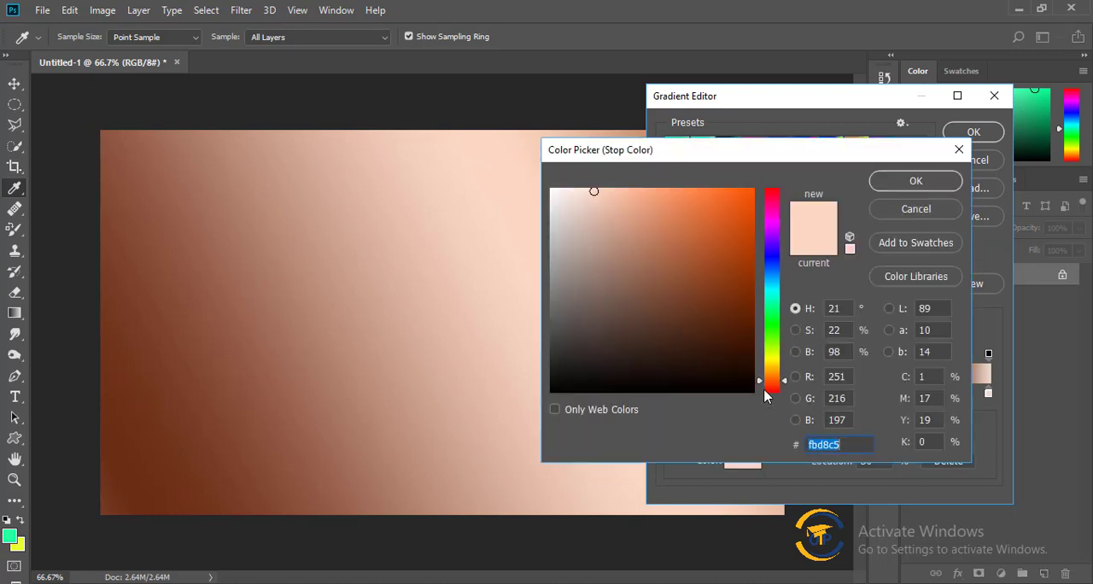
{"action": "left_click", "coordinate": [771, 304]}
{"action": "left_click", "coordinate": [714, 227]}
{"action": "left_click", "coordinate": [701, 194]}
{"action": "left_click", "coordinate": [942, 181]}
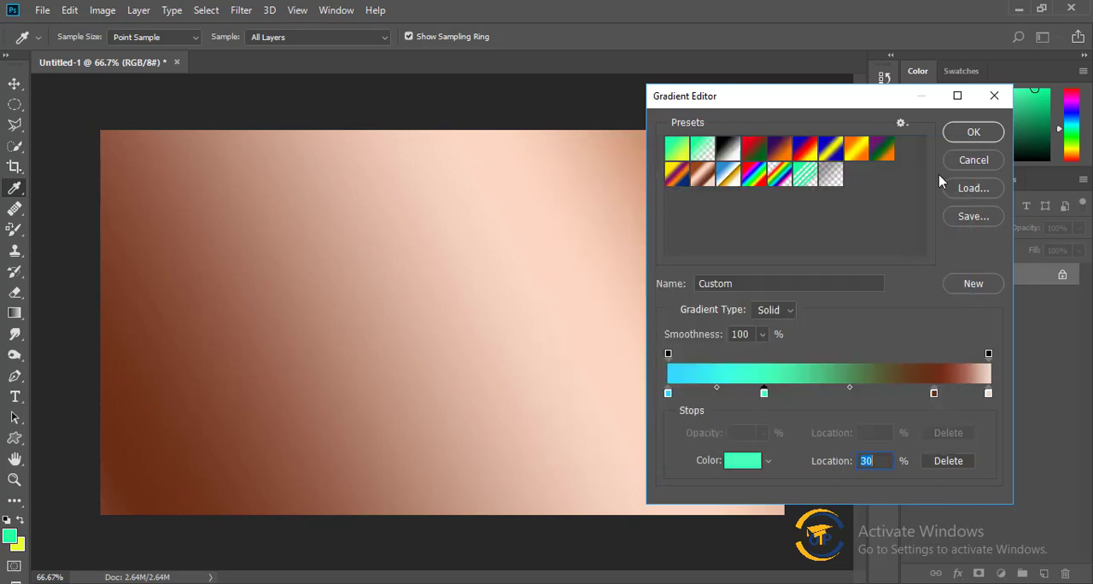
Change the gradient's third color stop to the lime green bbfb30.
{"action": "double_click", "coordinate": [934, 393]}
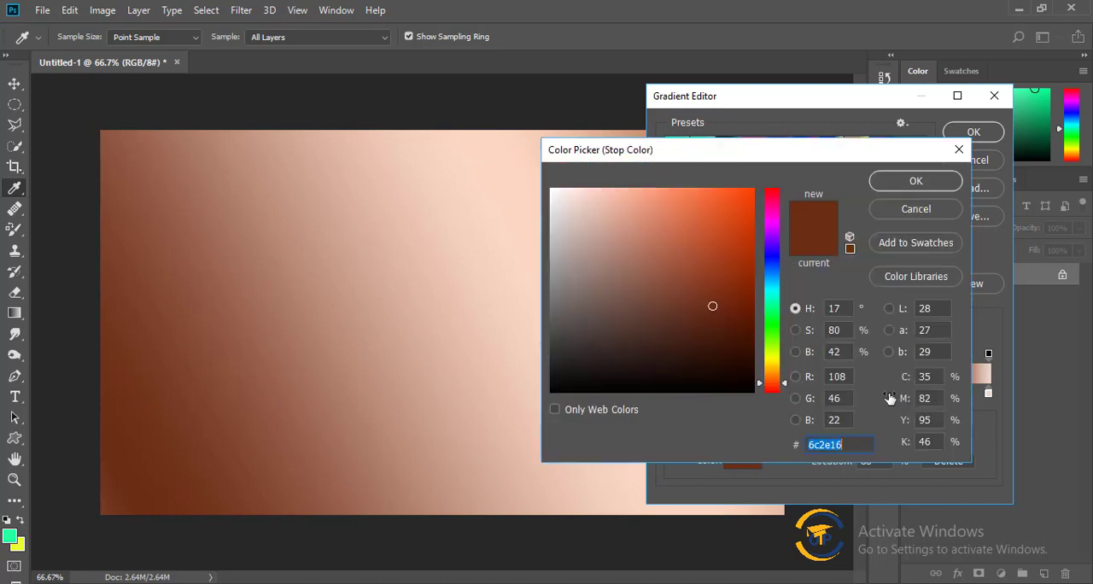
{"action": "left_click_drag", "start_coordinate": [776, 338], "coordinate": [776, 348]}
{"action": "left_click", "coordinate": [716, 191]}
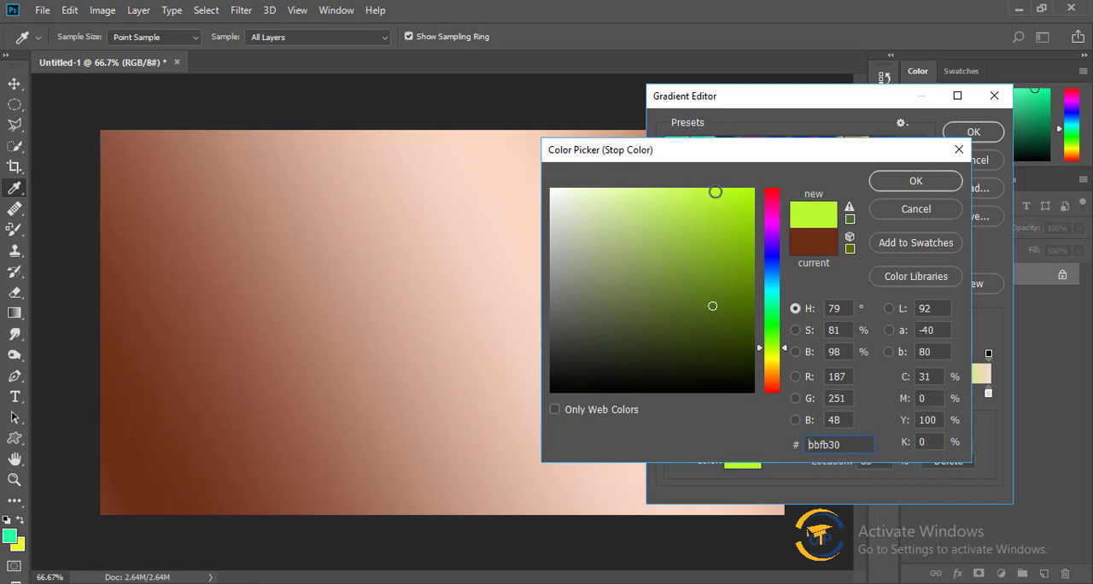
{"action": "left_click", "coordinate": [915, 181]}
Change the gradient's last color stop, at 100%, to a bright golden yellow.
{"action": "double_click", "coordinate": [988, 392]}
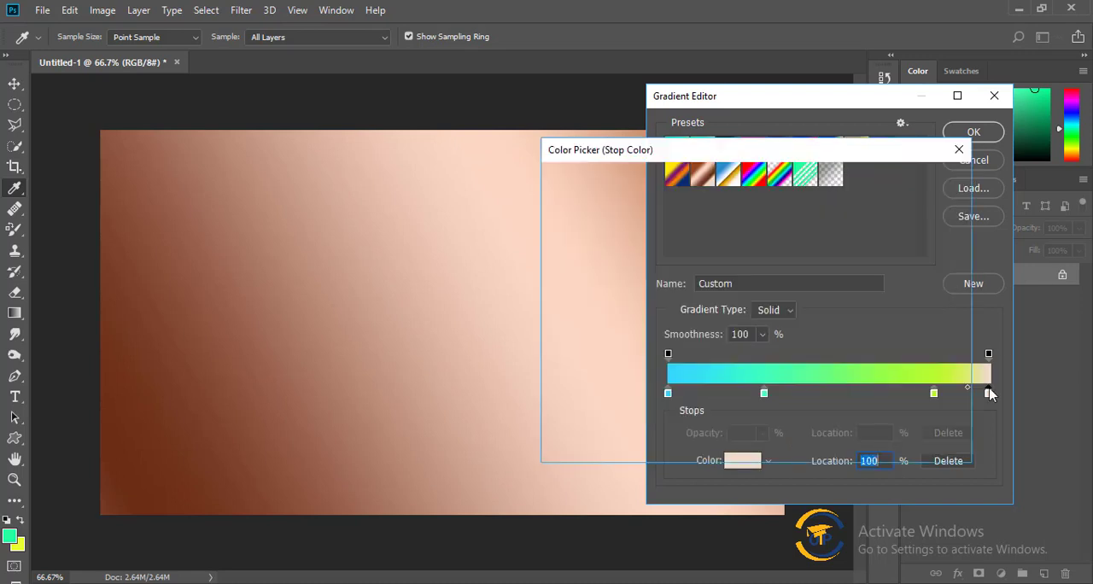
{"action": "left_click_drag", "start_coordinate": [769, 370], "coordinate": [770, 362]}
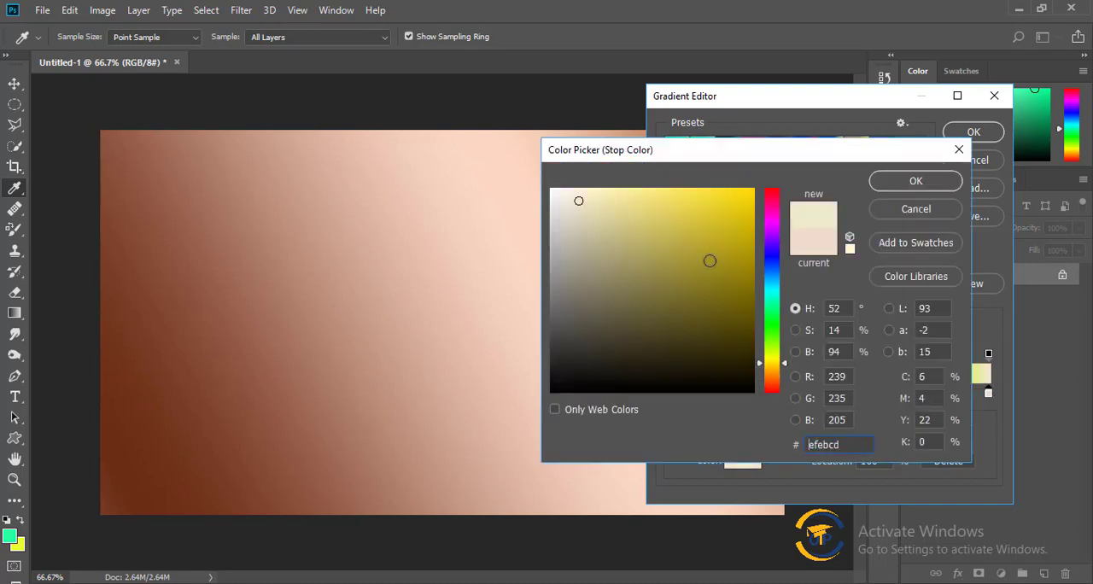
{"action": "left_click", "coordinate": [715, 190]}
{"action": "left_click", "coordinate": [915, 180]}
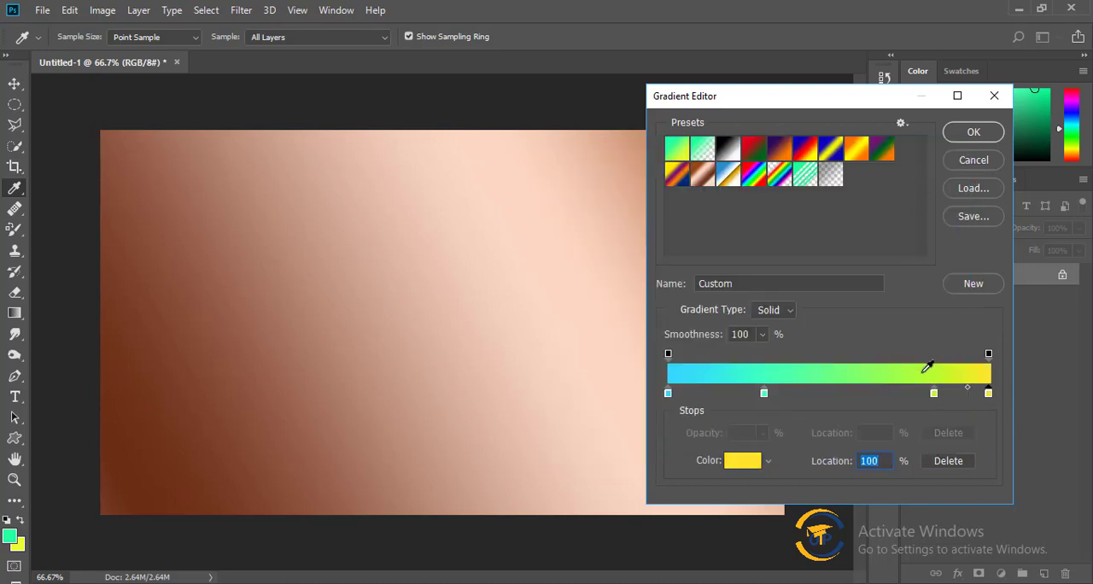
Reposition the mint green stop to 29% and the lime green stop to 70%, and accept the edited gradient.
{"action": "left_click_drag", "start_coordinate": [935, 398], "coordinate": [876, 404]}
{"action": "mouse_move", "coordinate": [764, 394]}
{"action": "left_mouse_down"}
{"action": "mouse_move", "coordinate": [780, 393]}
{"action": "mouse_move", "coordinate": [759, 394]}
{"action": "left_mouse_up"}
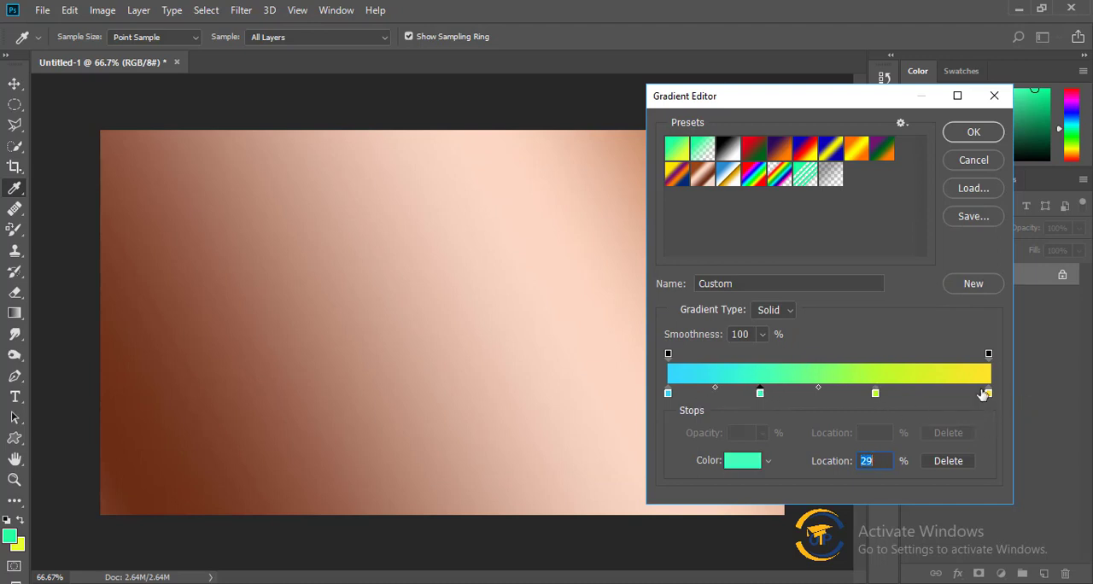
{"action": "left_click", "coordinate": [876, 396]}
{"action": "left_click_drag", "start_coordinate": [876, 398], "coordinate": [893, 395]}
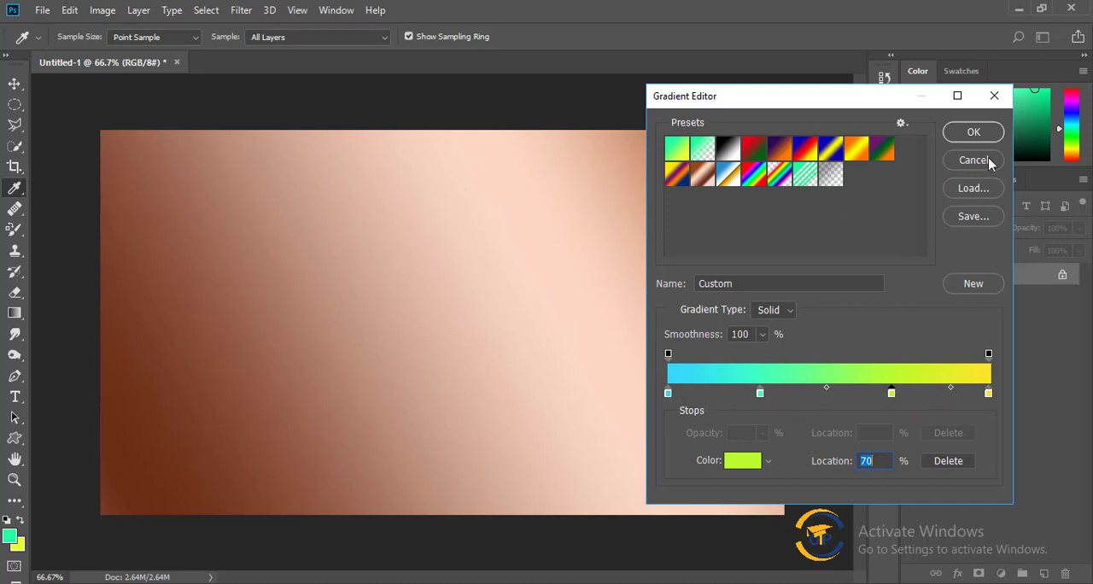
{"action": "left_click", "coordinate": [995, 133]}
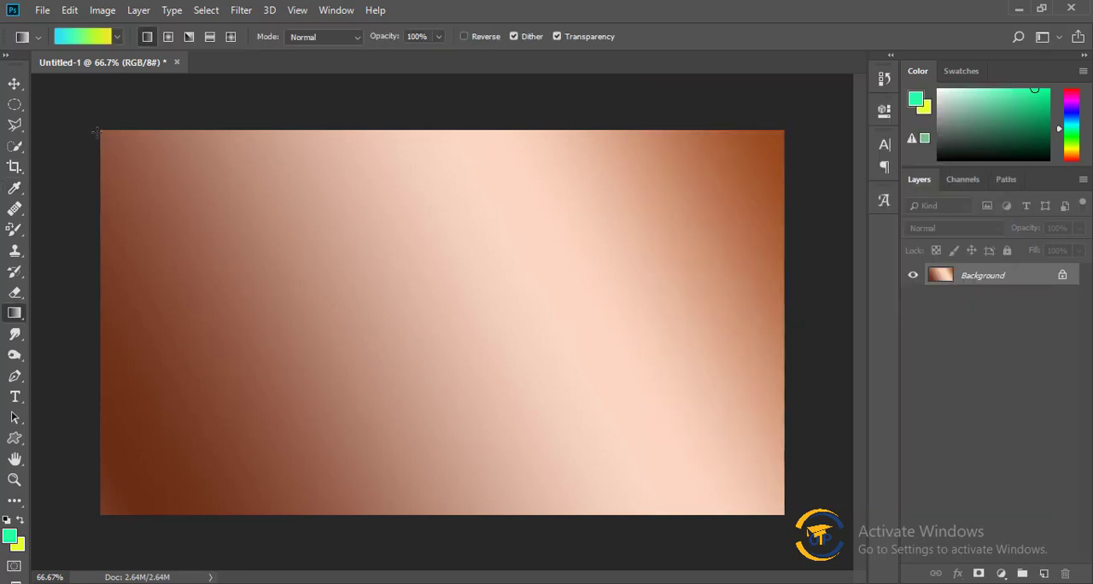
Fill the canvas diagonally with the edited blue-to-yellow gradient, twice from its upper-left corner toward the lower right.
{"action": "left_click_drag", "start_coordinate": [95, 132], "coordinate": [786, 515]}
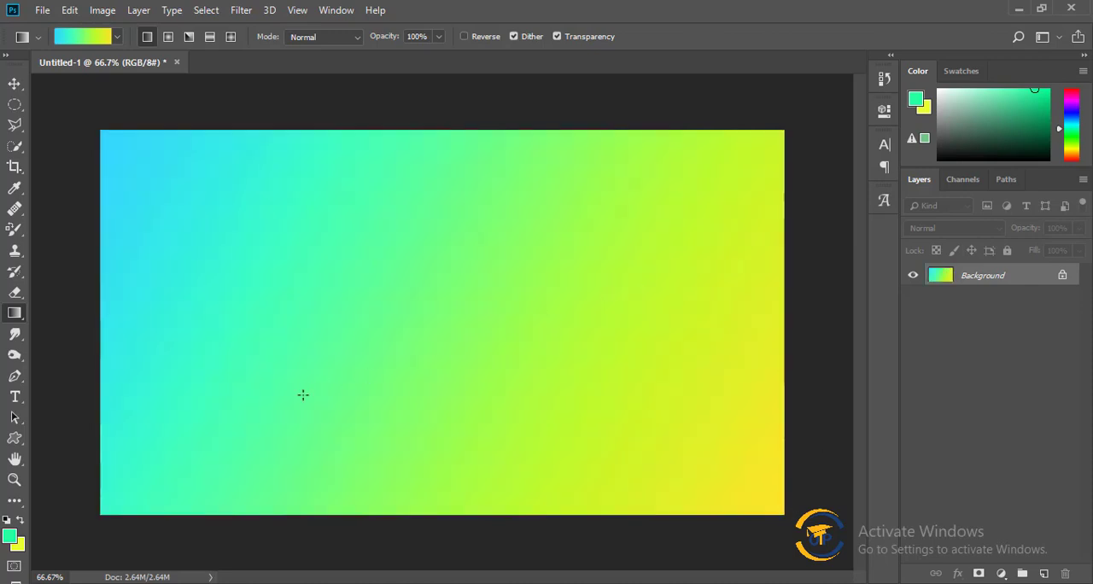
{"action": "left_click_drag", "start_coordinate": [98, 131], "coordinate": [696, 548]}
Add a white color stop at 51% to the custom gradient and accept the change.
{"action": "left_click", "coordinate": [77, 37]}
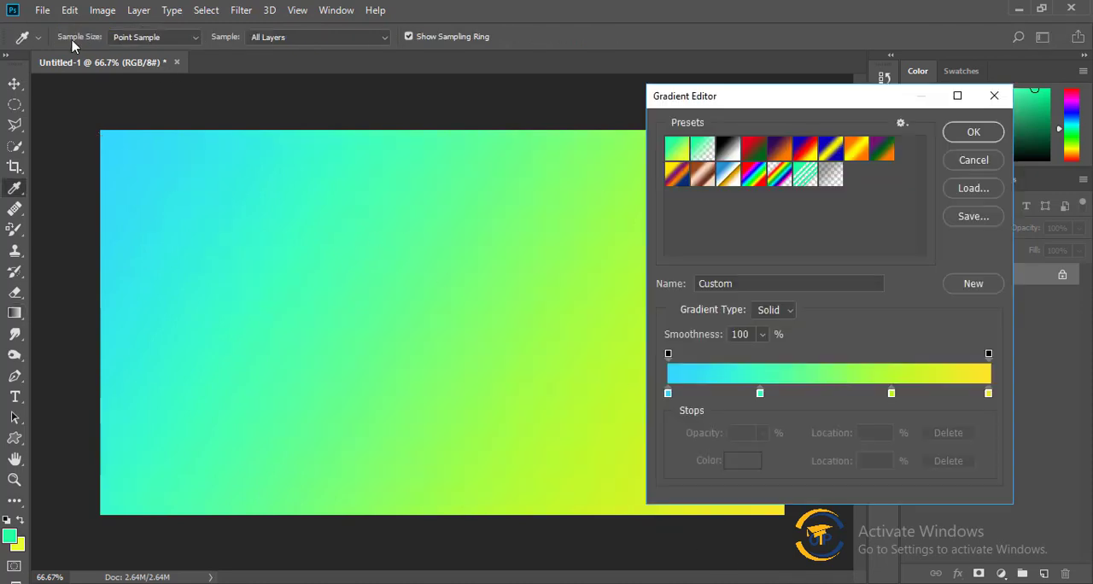
{"action": "left_click", "coordinate": [833, 392]}
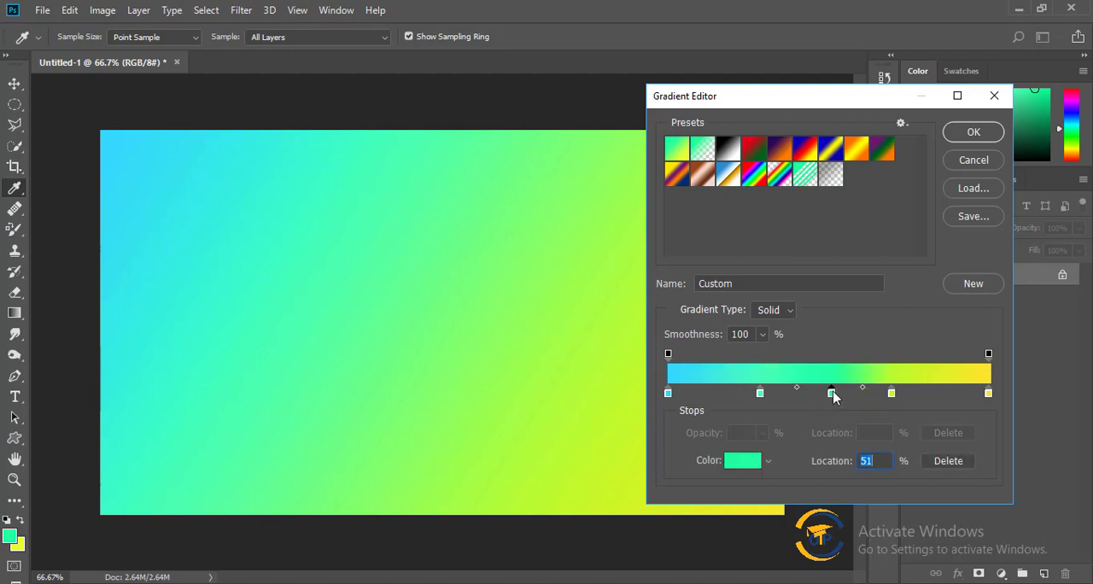
{"action": "double_click", "coordinate": [832, 392]}
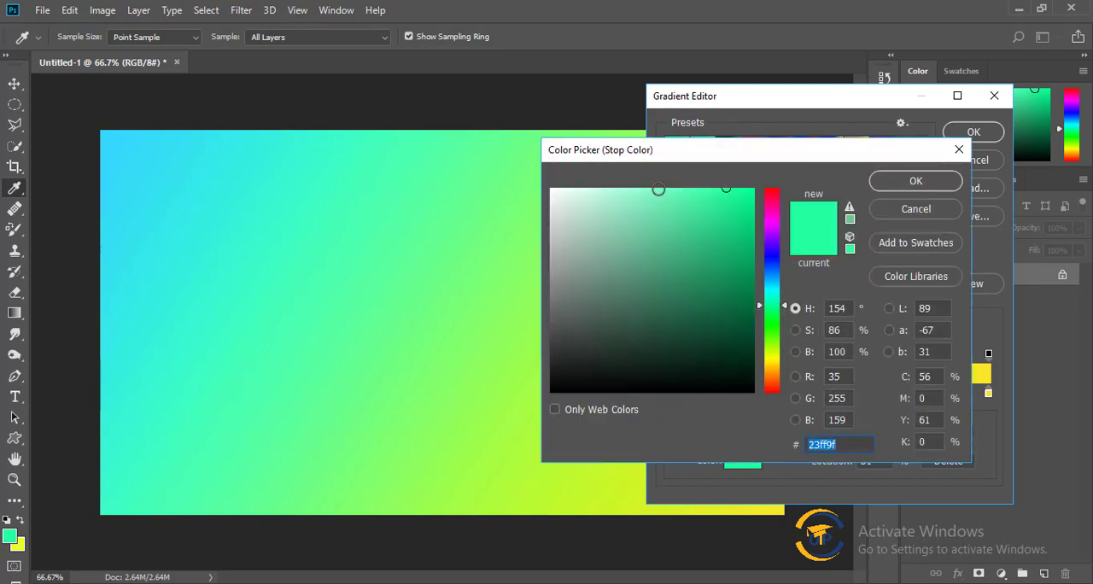
{"action": "left_click_drag", "start_coordinate": [682, 269], "coordinate": [605, 190]}
{"action": "left_click", "coordinate": [921, 181]}
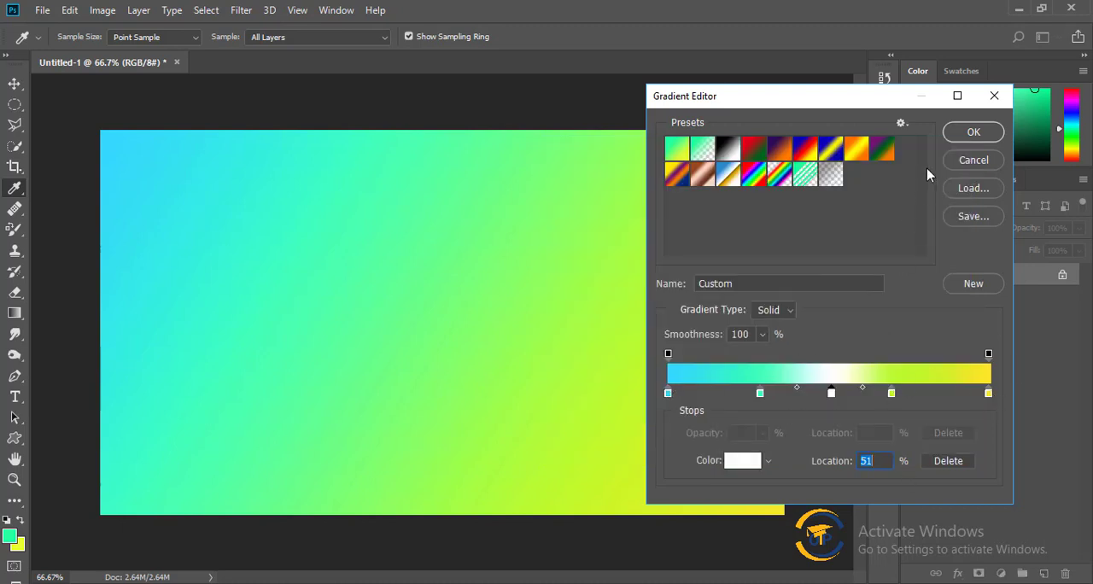
{"action": "left_click", "coordinate": [967, 134]}
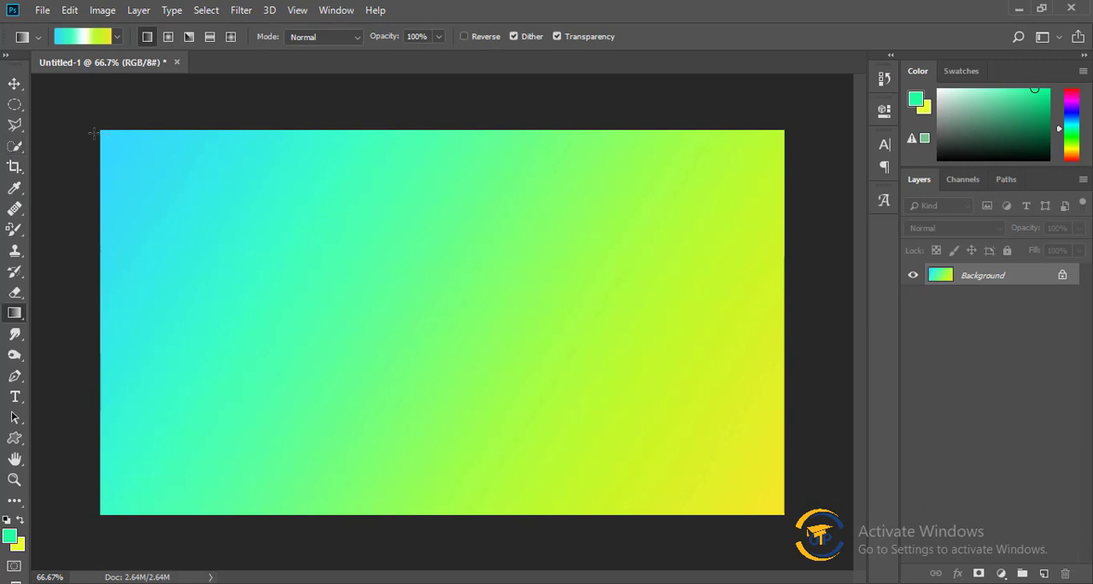
Fill the canvas repeatedly with the white-centered custom gradient, varying the diagonal direction and length of the fill, including a nearly horizontal one.
{"action": "left_click_drag", "start_coordinate": [252, 229], "coordinate": [783, 512]}
{"action": "left_click_drag", "start_coordinate": [104, 142], "coordinate": [638, 440]}
{"action": "left_click_drag", "start_coordinate": [781, 140], "coordinate": [300, 408]}
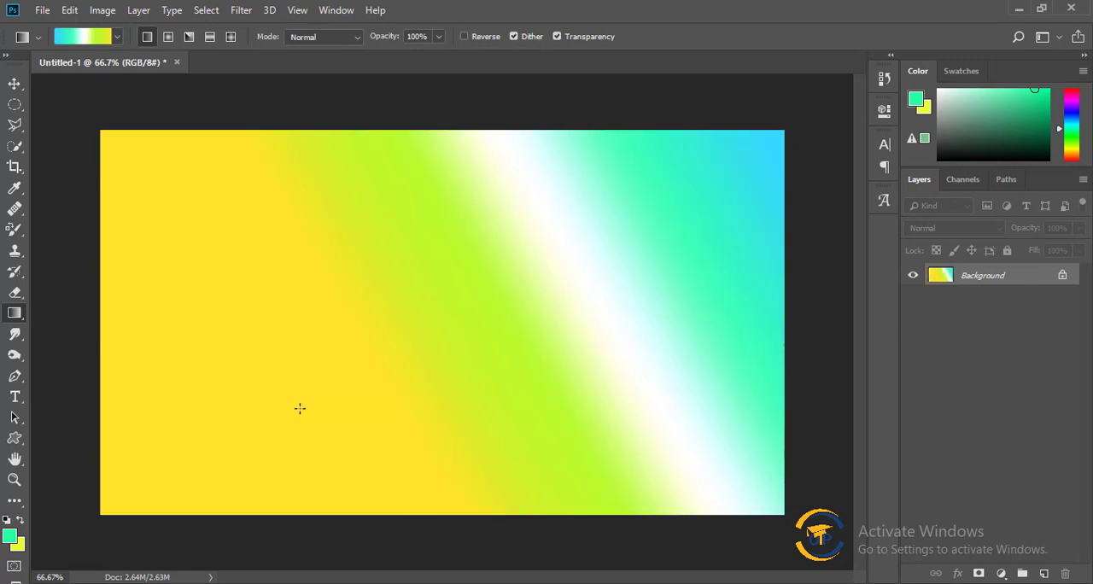
{"action": "left_click_drag", "start_coordinate": [167, 479], "coordinate": [843, 195]}
{"action": "left_click_drag", "start_coordinate": [790, 137], "coordinate": [92, 564]}
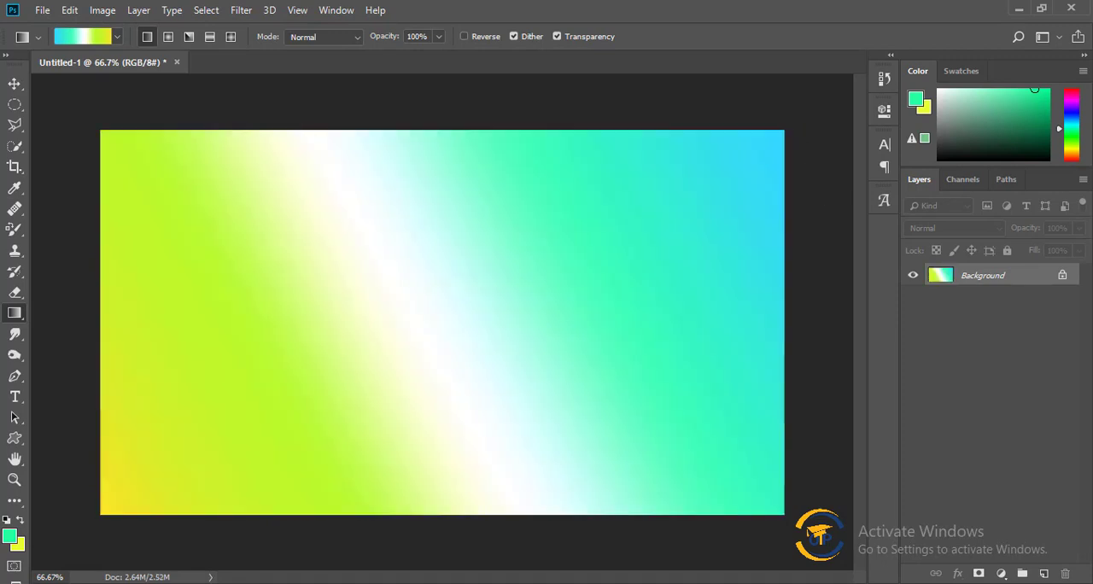
{"action": "left_click_drag", "start_coordinate": [101, 521], "coordinate": [715, 162]}
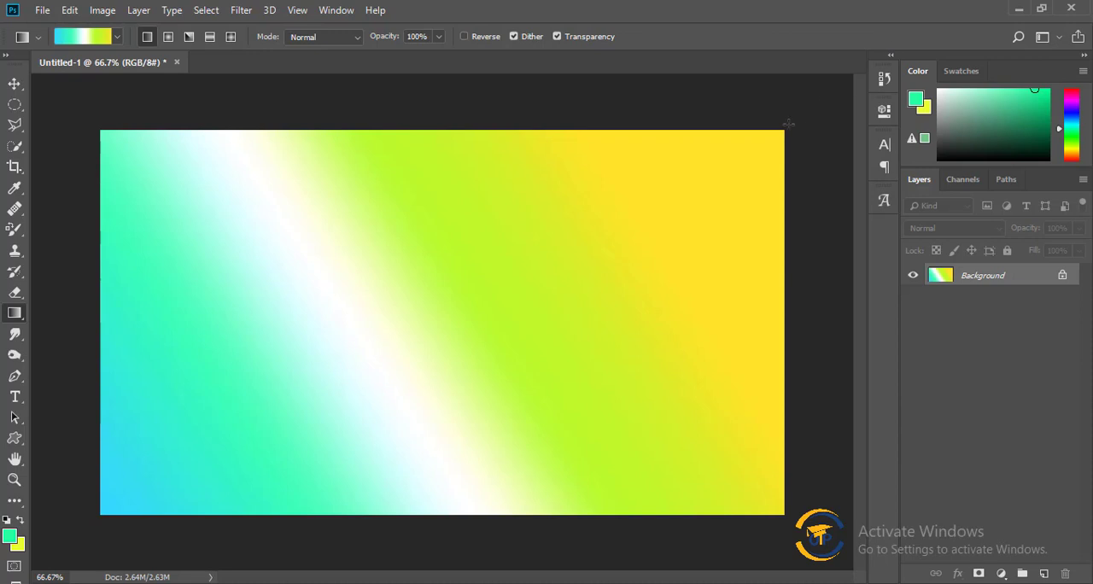
{"action": "left_click_drag", "start_coordinate": [786, 124], "coordinate": [798, 216]}
{"action": "left_click_drag", "start_coordinate": [797, 179], "coordinate": [171, 478]}
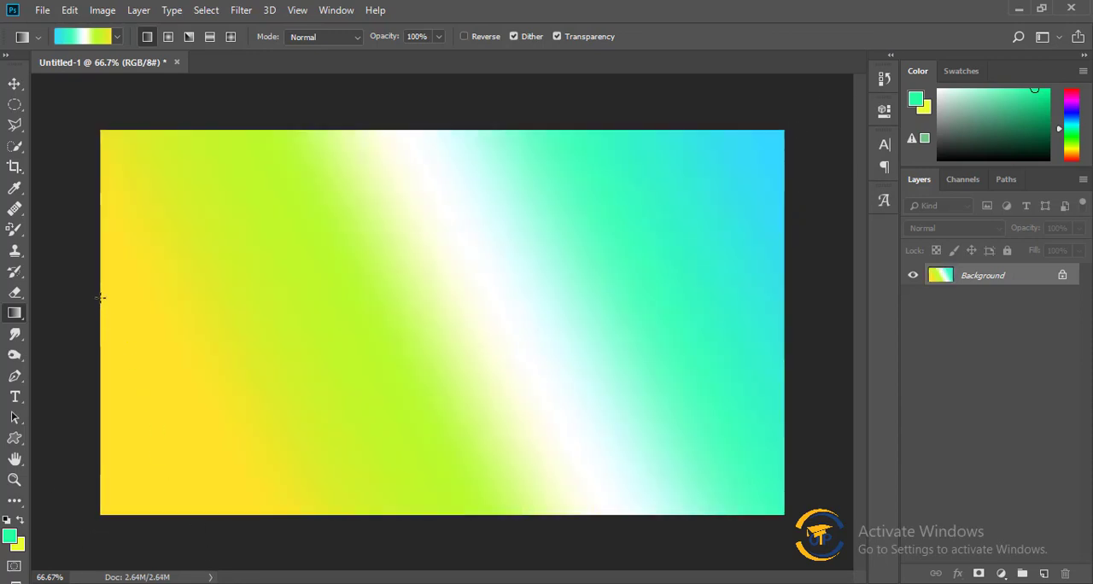
{"action": "left_click_drag", "start_coordinate": [113, 286], "coordinate": [39, 392]}
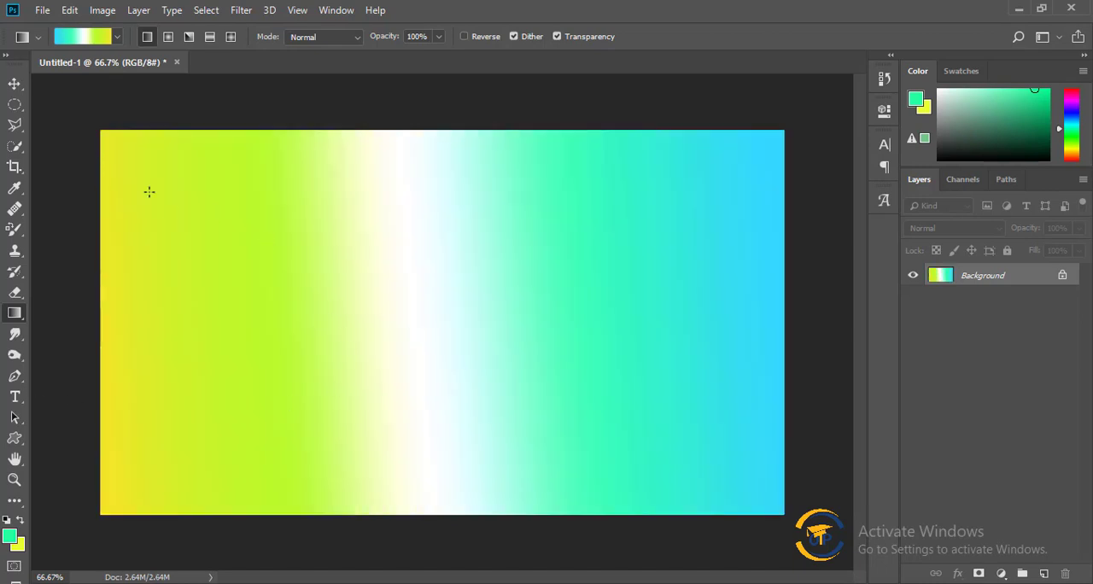
{"action": "left_click_drag", "start_coordinate": [157, 163], "coordinate": [519, 397]}
{"action": "left_click_drag", "start_coordinate": [588, 494], "coordinate": [153, 203]}
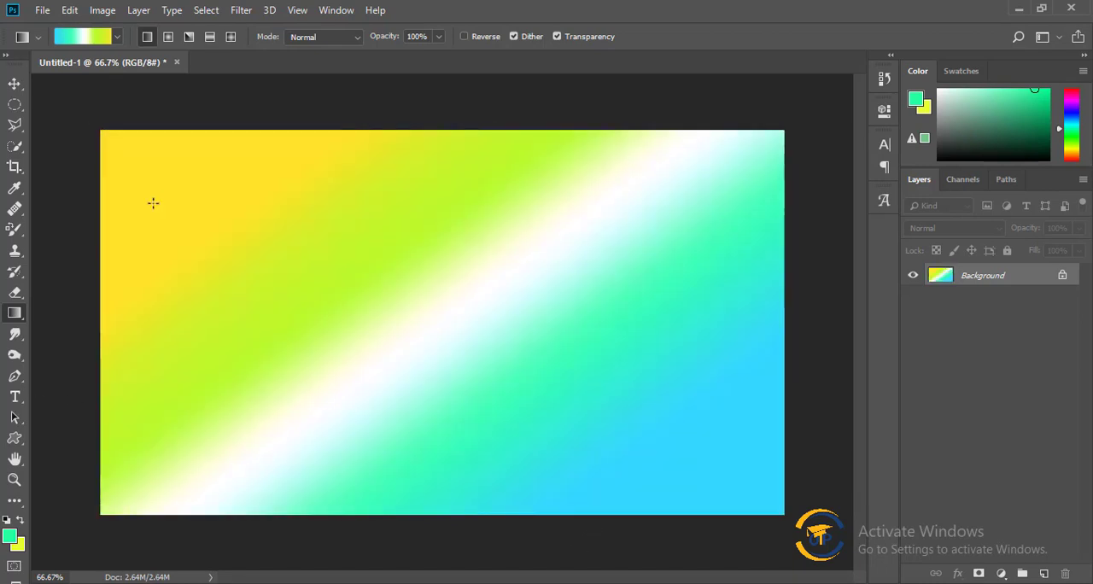
Change the custom gradient's type to Noise and accept it.
{"action": "left_click", "coordinate": [94, 37]}
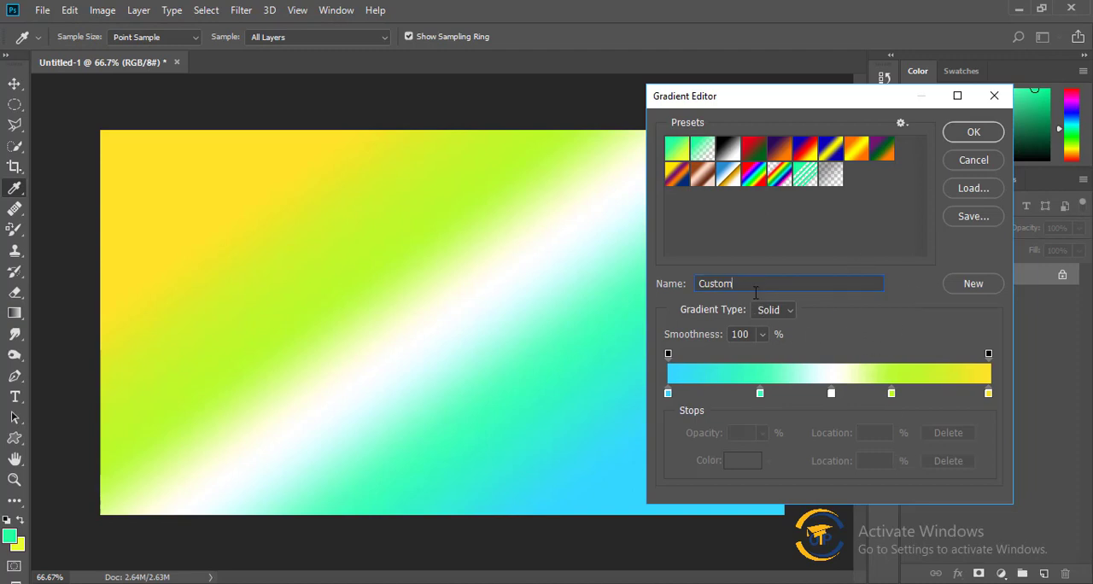
{"action": "left_click", "coordinate": [785, 311]}
{"action": "left_click", "coordinate": [778, 342]}
{"action": "left_click", "coordinate": [971, 136]}
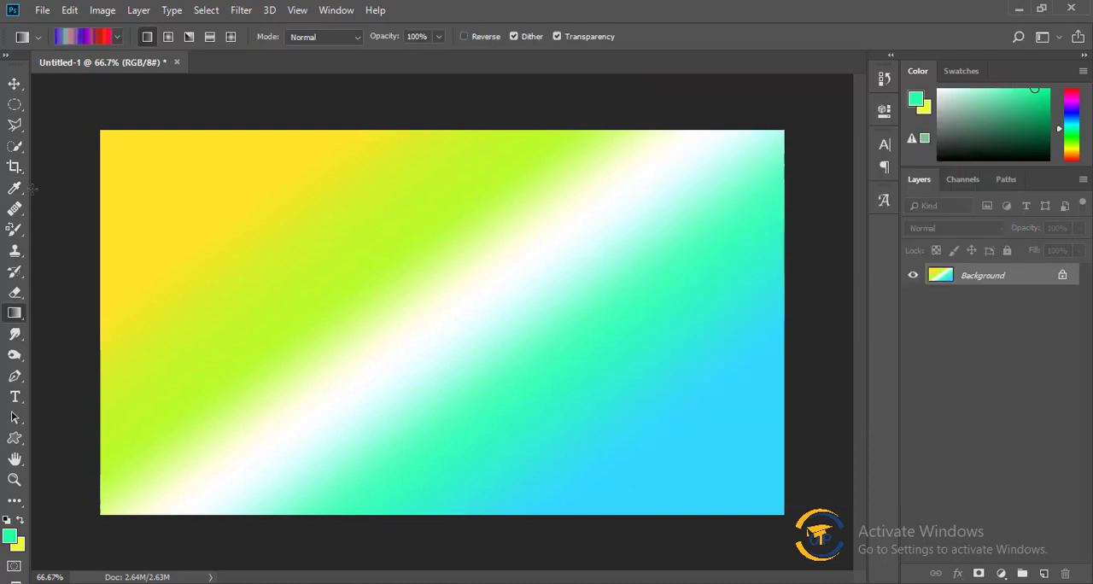
Fill the canvas diagonally with the noise gradient, first toward the lower right and finally from lower right to upper left.
{"action": "left_click_drag", "start_coordinate": [96, 133], "coordinate": [683, 488]}
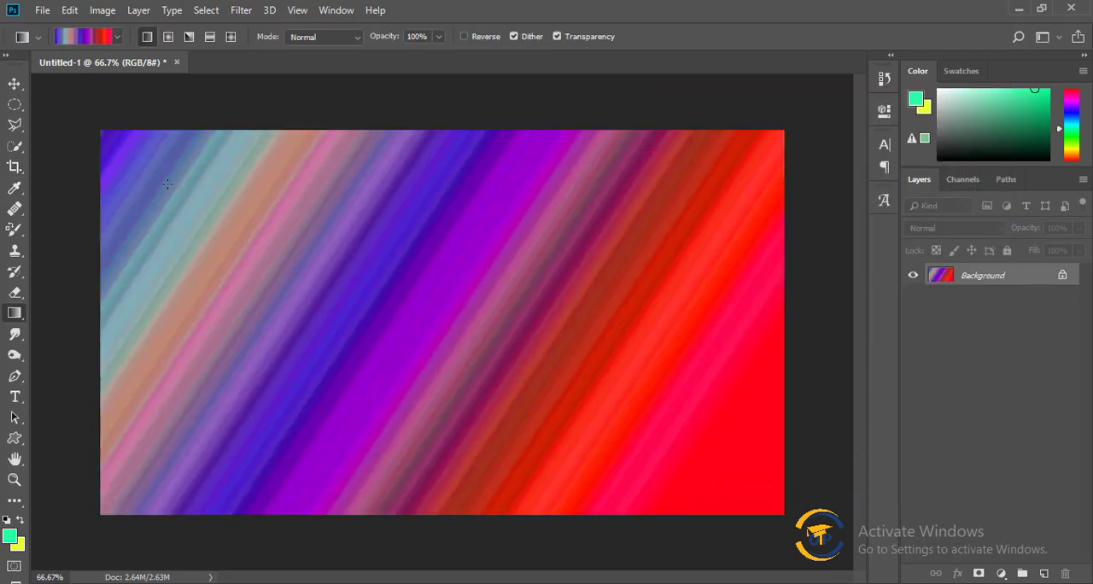
{"action": "left_click_drag", "start_coordinate": [116, 136], "coordinate": [682, 465]}
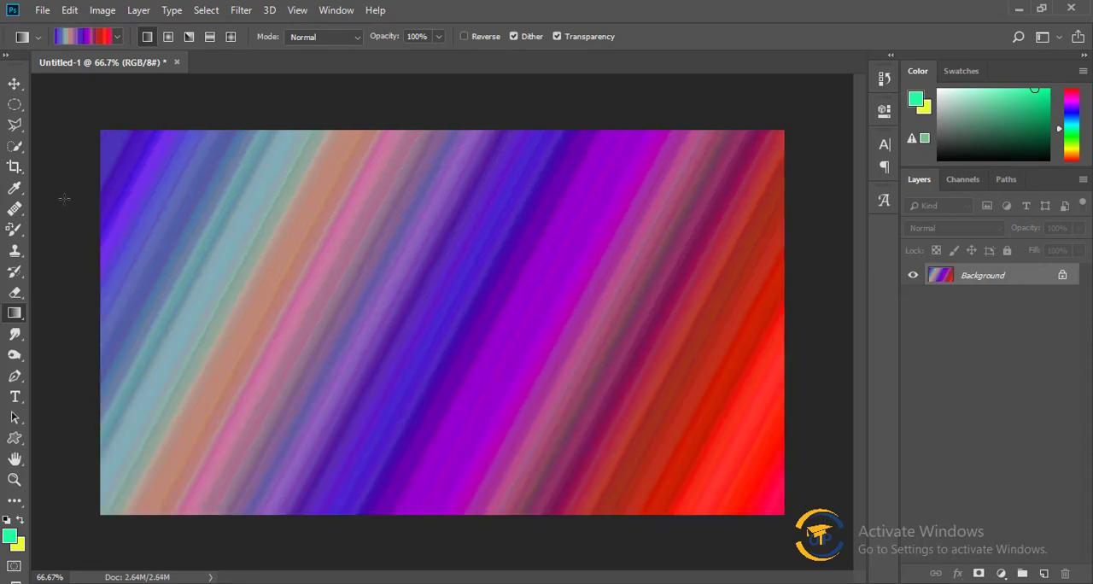
{"action": "left_click_drag", "start_coordinate": [164, 189], "coordinate": [689, 482]}
{"action": "left_click_drag", "start_coordinate": [780, 491], "coordinate": [128, 154]}
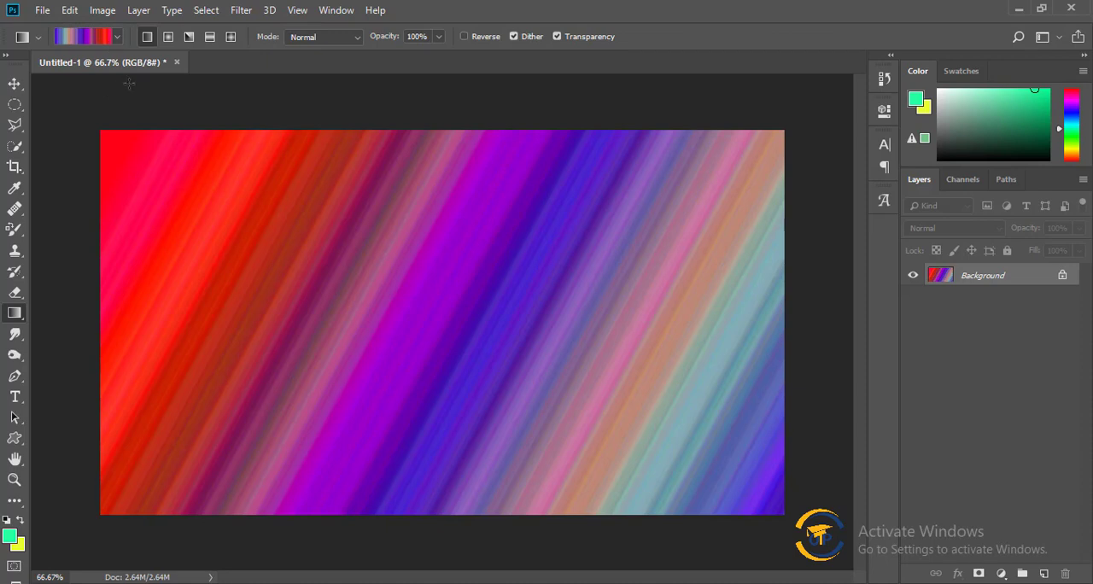
Set the gradient type back to Solid and accept it.
{"action": "left_click", "coordinate": [68, 37]}
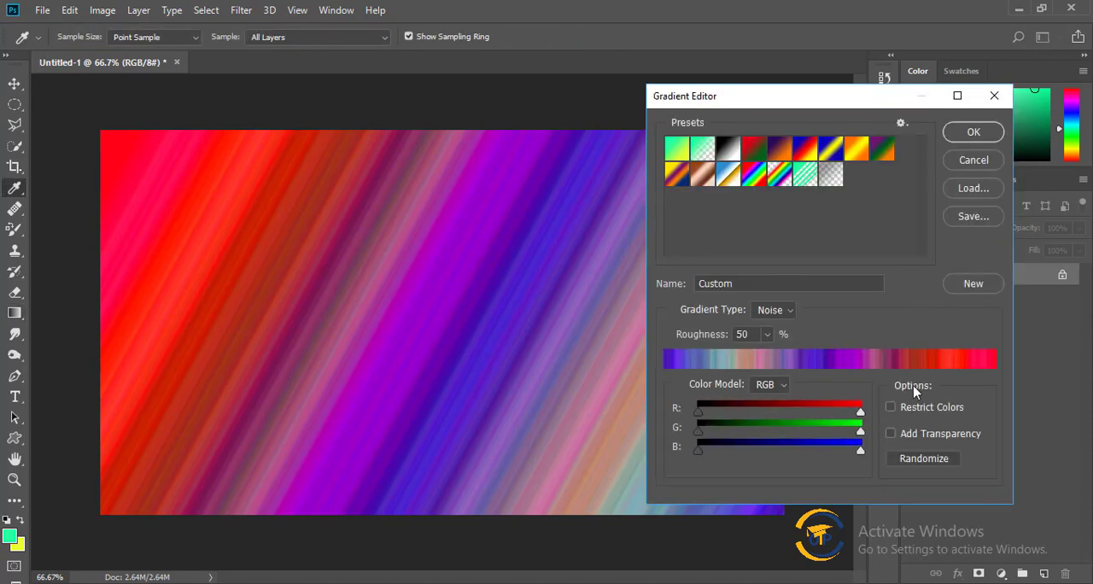
{"action": "left_click", "coordinate": [784, 310]}
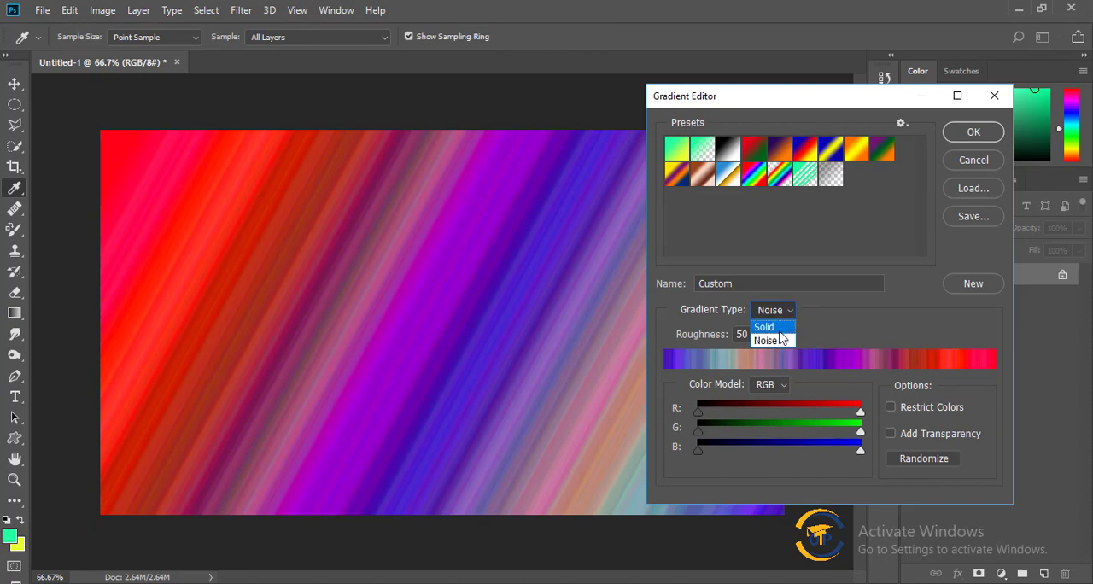
{"action": "left_click", "coordinate": [773, 324]}
{"action": "left_click", "coordinate": [989, 137]}
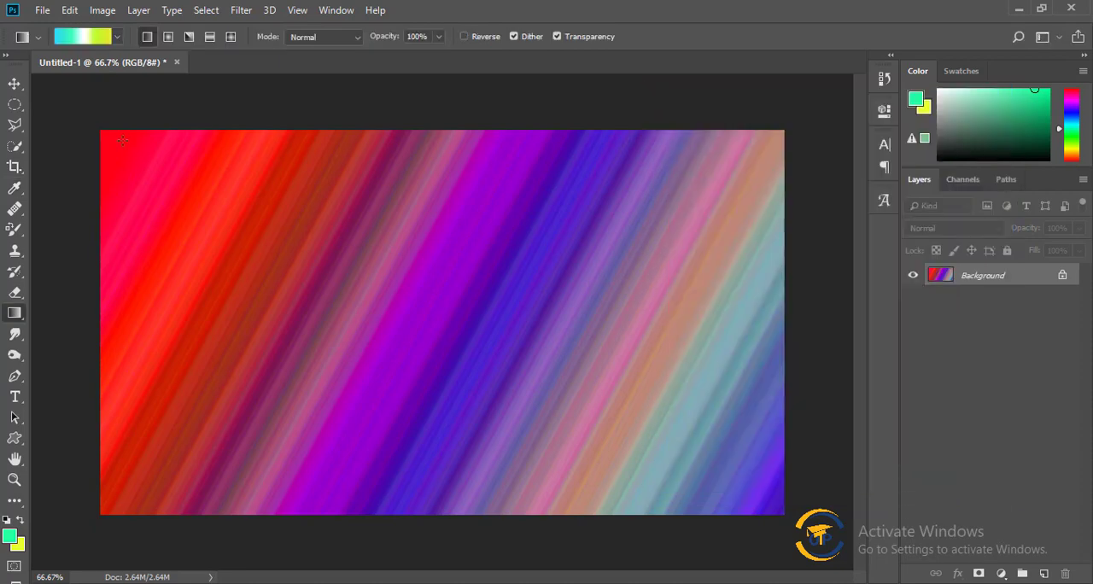
Fill the canvas with the solid custom gradient from the left side toward the right at several different angles.
{"action": "left_click_drag", "start_coordinate": [246, 223], "coordinate": [782, 515]}
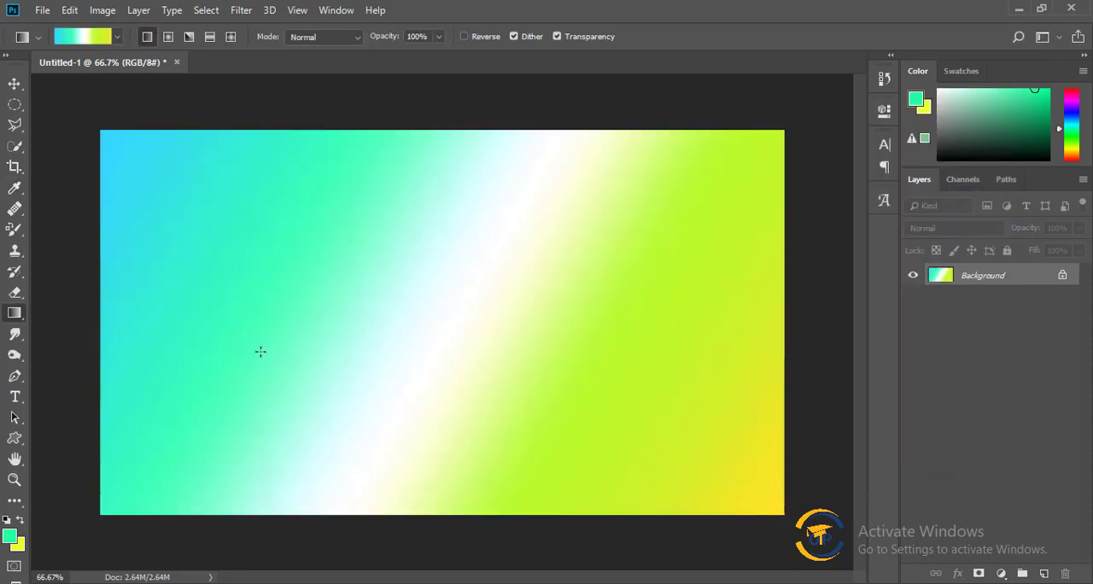
{"action": "left_click_drag", "start_coordinate": [106, 135], "coordinate": [780, 506]}
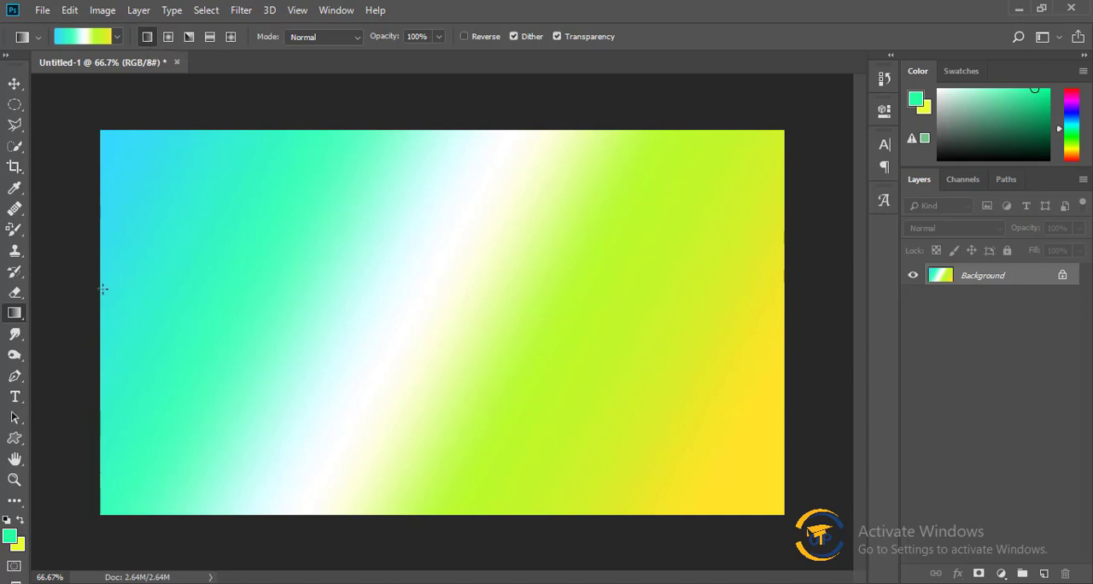
{"action": "left_click_drag", "start_coordinate": [103, 285], "coordinate": [891, 393]}
{"action": "left_click_drag", "start_coordinate": [94, 124], "coordinate": [809, 370]}
Choose the first gradient preset, running from the green foreground color to the yellow background color.
{"action": "left_click", "coordinate": [85, 37]}
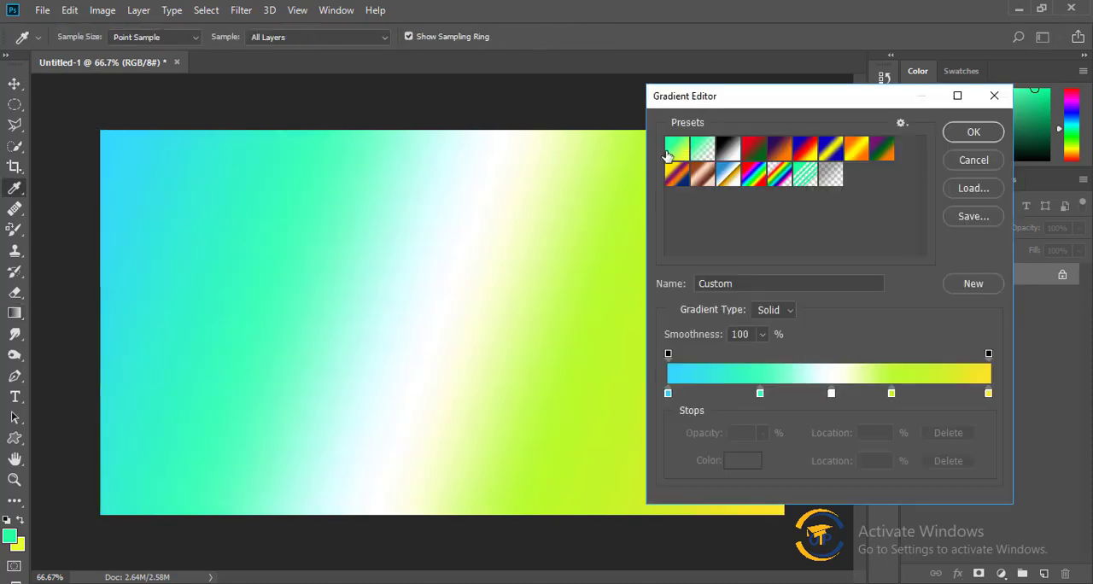
{"action": "left_click", "coordinate": [674, 151]}
{"action": "left_click", "coordinate": [973, 131]}
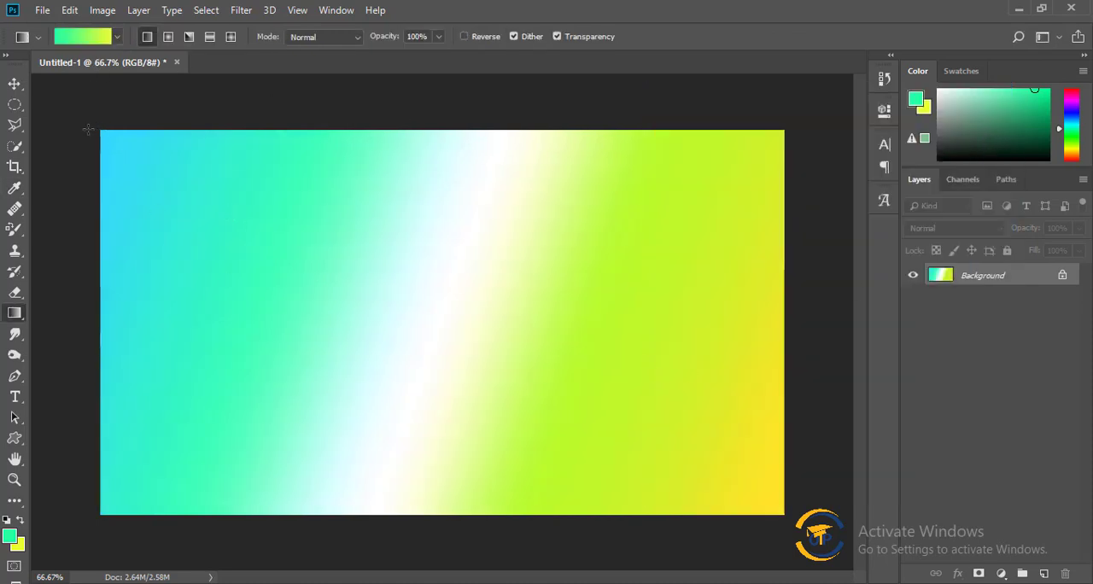
Fill the canvas with the green-to-yellow linear gradient from the left side, varying the angle and length of the fill.
{"action": "left_click_drag", "start_coordinate": [90, 129], "coordinate": [738, 503]}
{"action": "left_click_drag", "start_coordinate": [96, 287], "coordinate": [521, 360]}
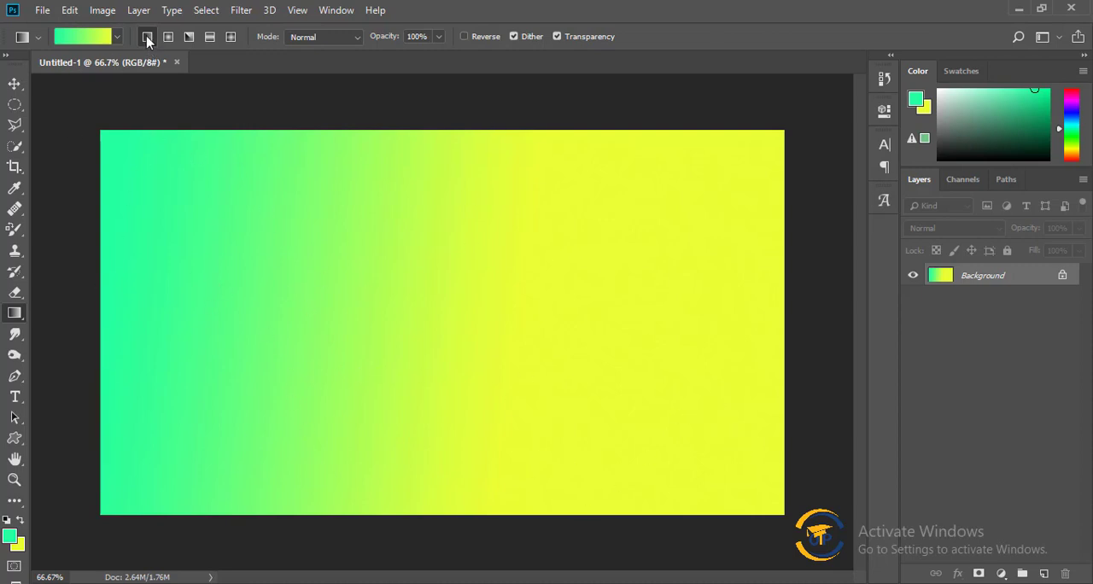
{"action": "left_click_drag", "start_coordinate": [106, 254], "coordinate": [700, 264]}
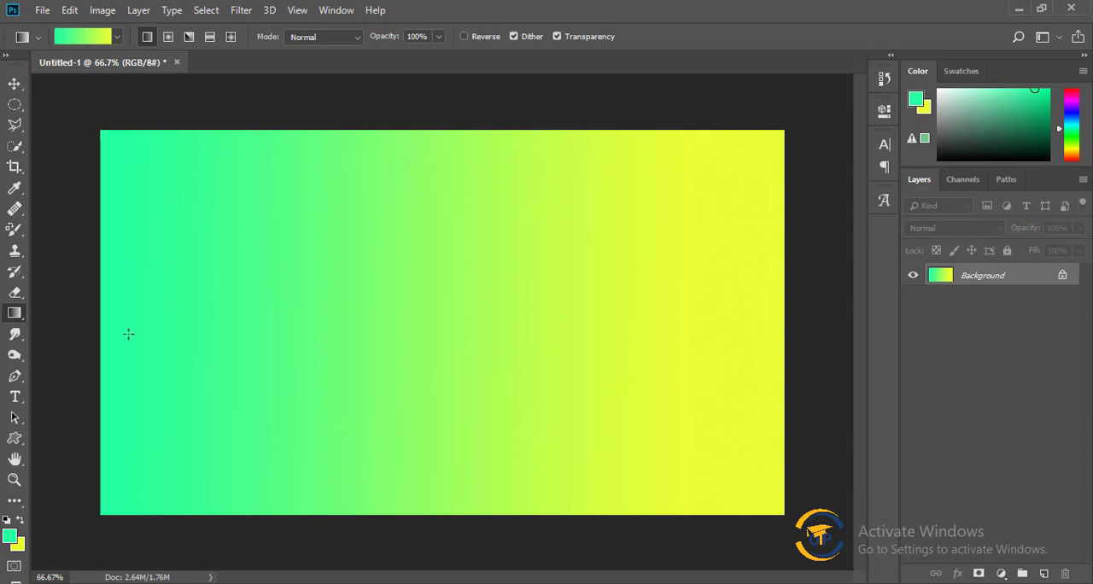
{"action": "left_click_drag", "start_coordinate": [105, 326], "coordinate": [546, 403]}
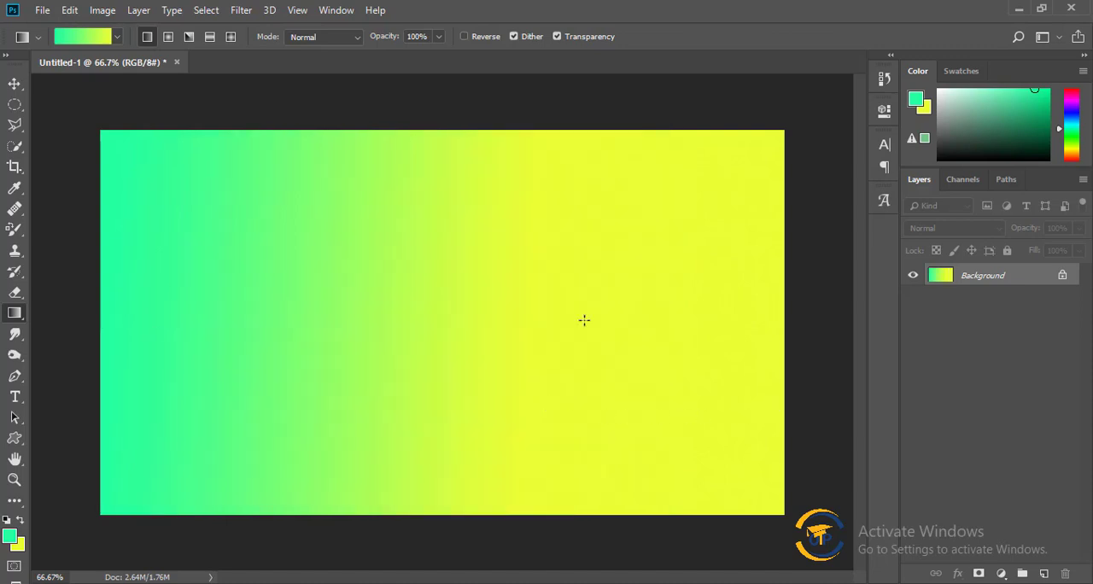
Switch to the Radial Gradient style and fill the canvas with the green-to-yellow gradient several times, mostly outward from the center at varying lengths.
{"action": "left_click", "coordinate": [166, 41]}
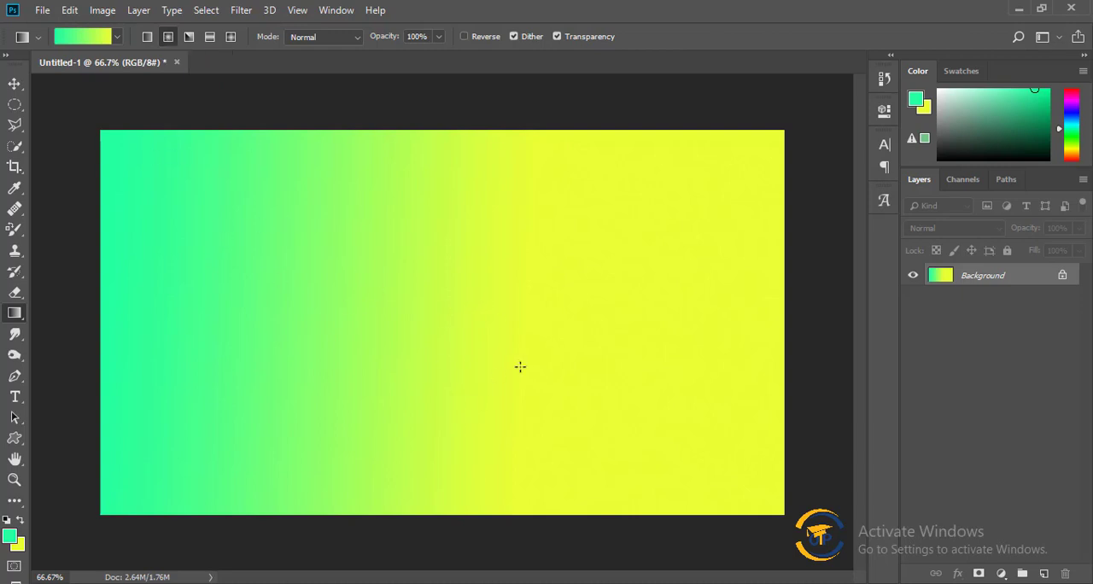
{"action": "left_click_drag", "start_coordinate": [434, 319], "coordinate": [696, 513]}
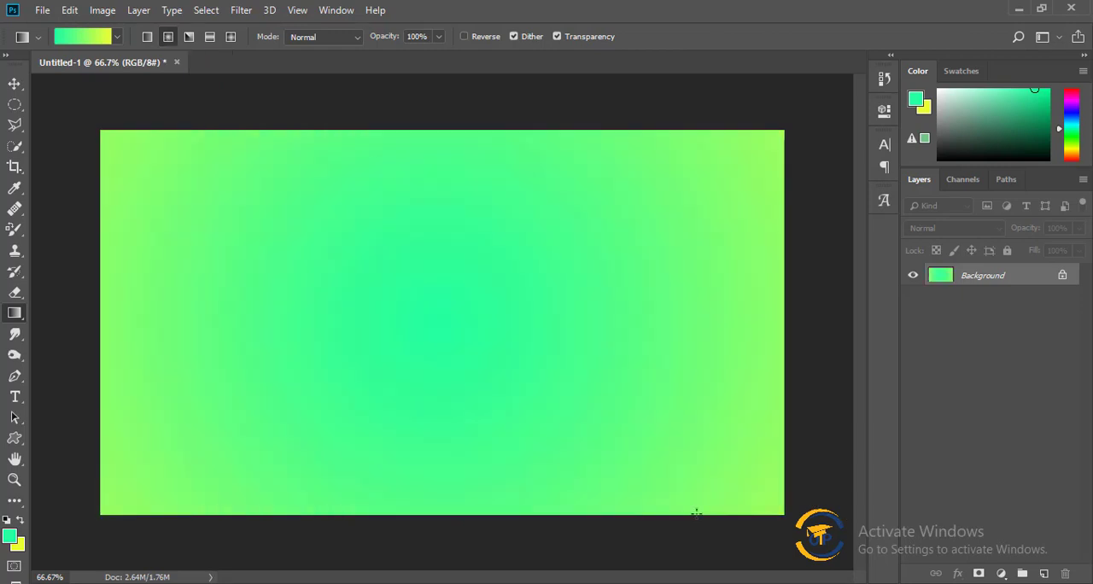
{"action": "left_click_drag", "start_coordinate": [103, 140], "coordinate": [459, 370]}
{"action": "left_click_drag", "start_coordinate": [411, 340], "coordinate": [607, 360]}
{"action": "left_click_drag", "start_coordinate": [418, 320], "coordinate": [659, 323]}
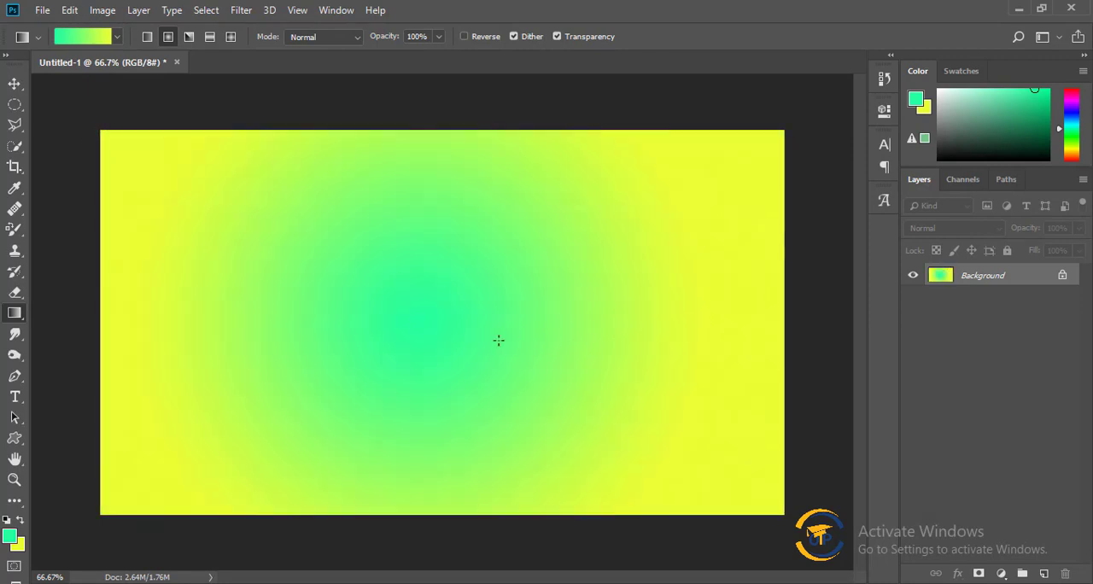
{"action": "left_click_drag", "start_coordinate": [425, 334], "coordinate": [807, 353]}
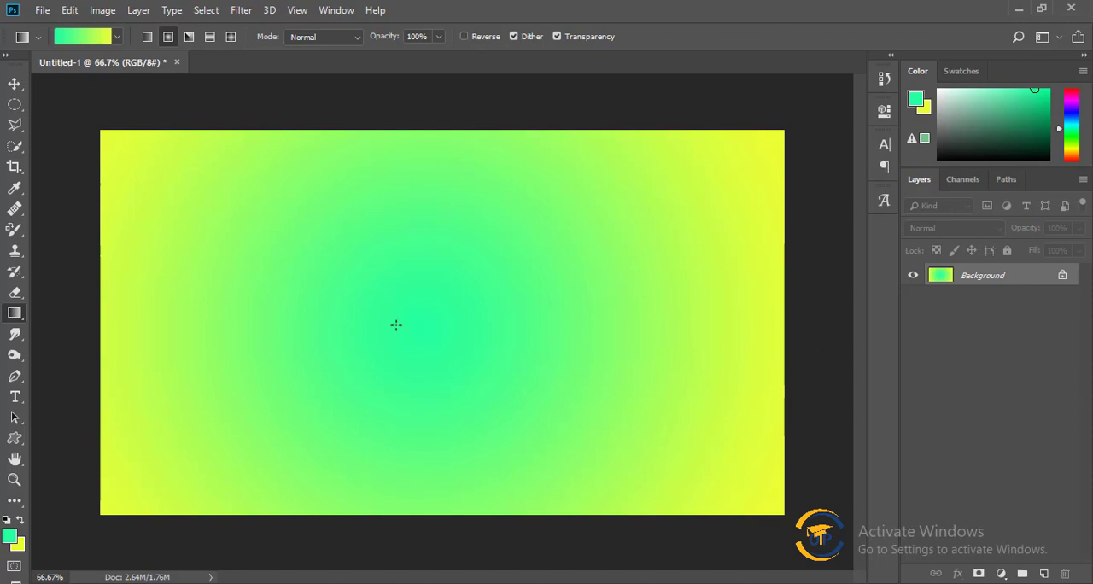
{"action": "left_click_drag", "start_coordinate": [417, 303], "coordinate": [682, 310]}
{"action": "left_click_drag", "start_coordinate": [416, 321], "coordinate": [677, 330]}
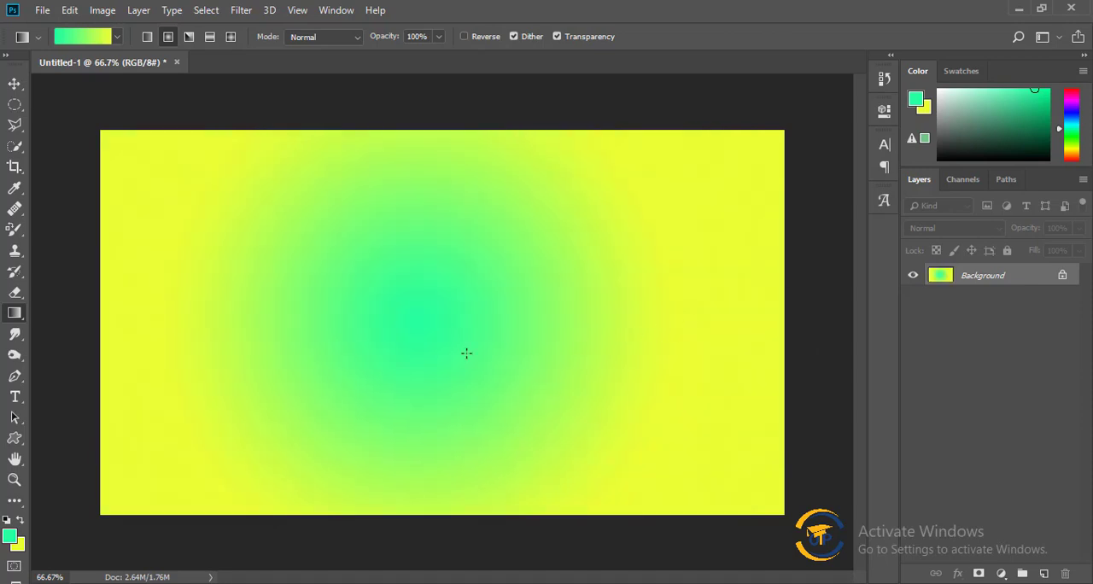
{"action": "left_click_drag", "start_coordinate": [433, 323], "coordinate": [742, 363]}
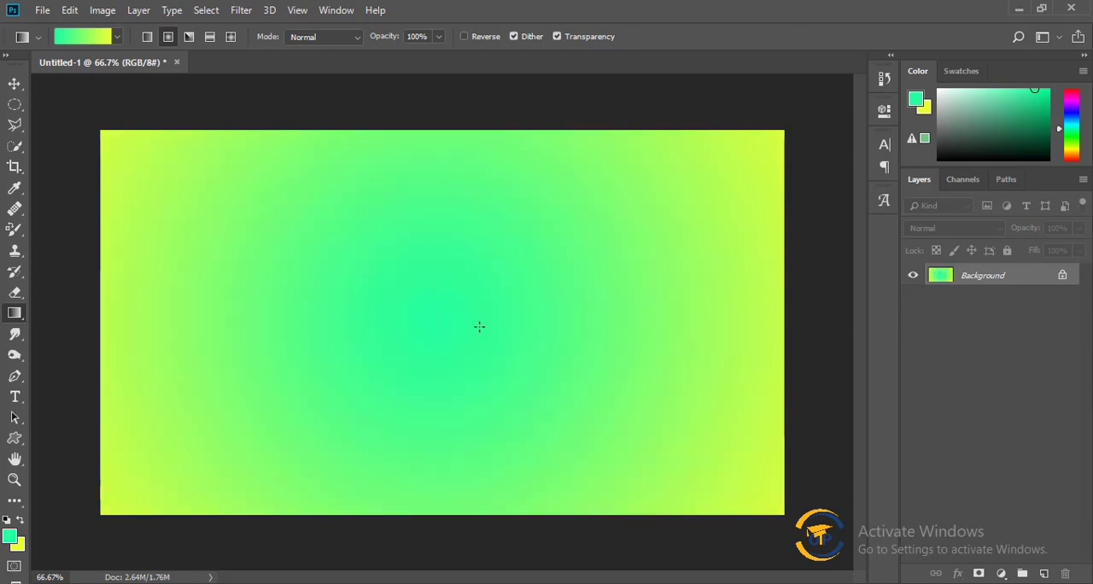
{"action": "left_click_drag", "start_coordinate": [445, 313], "coordinate": [754, 309]}
{"action": "left_click", "coordinate": [82, 37]}
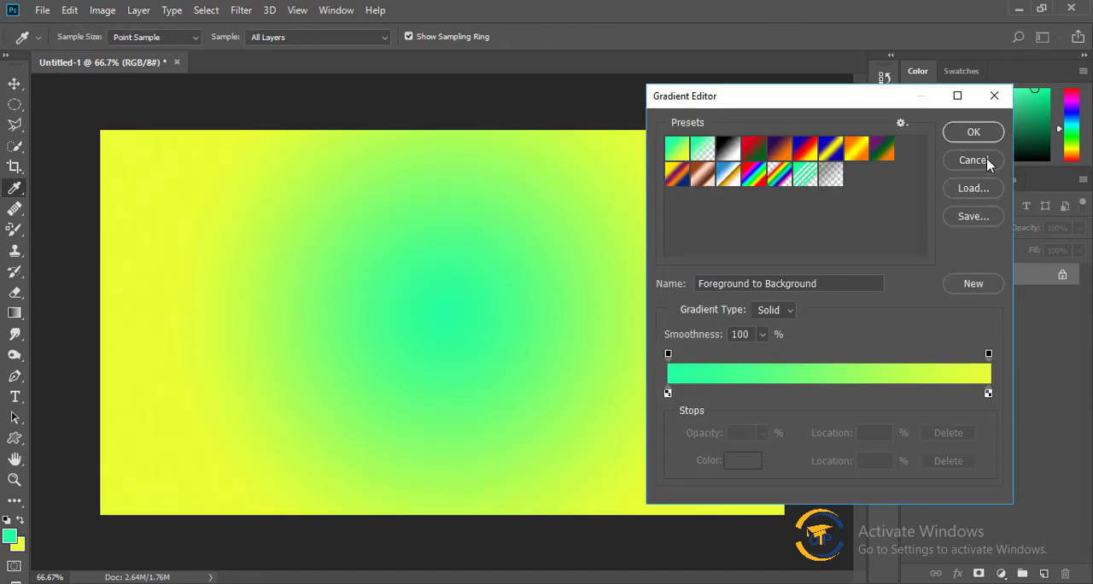
{"action": "left_click", "coordinate": [984, 168]}
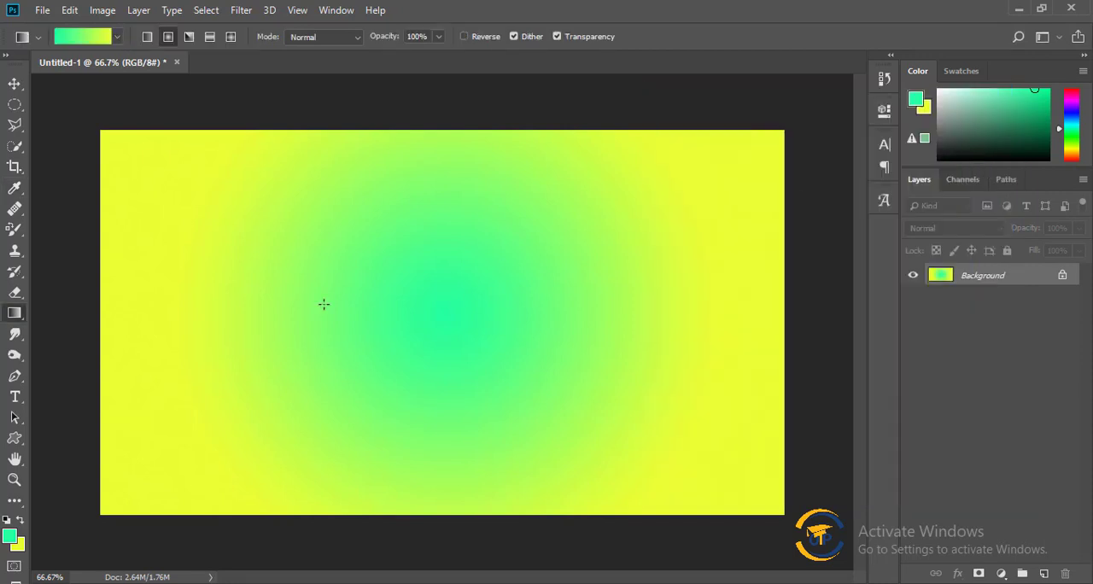
Switch to the Angle Gradient style and fill the canvas from around its center in several different directions.
{"action": "left_click", "coordinate": [189, 38]}
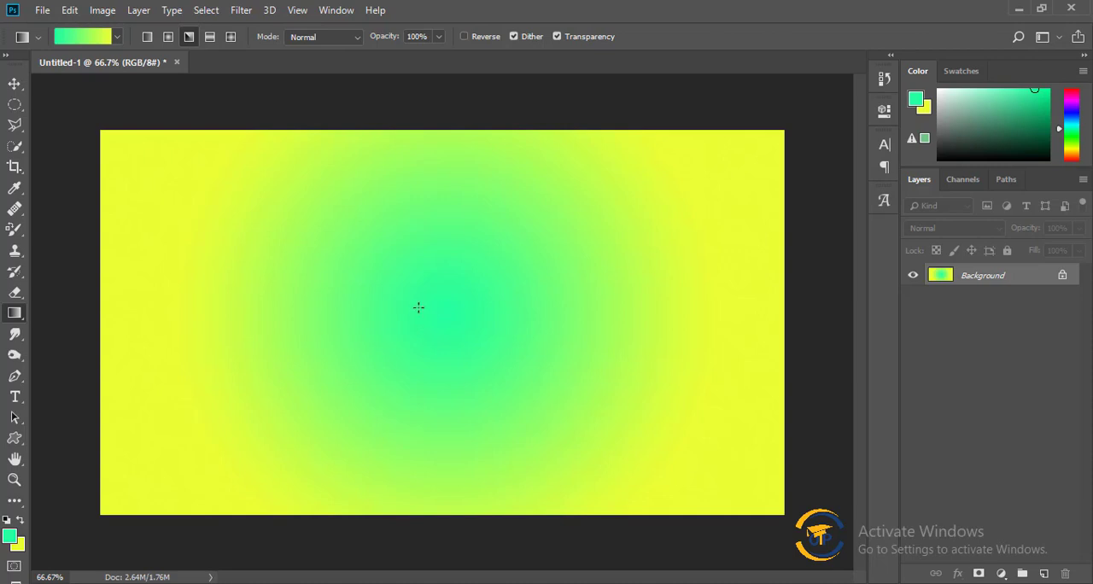
{"action": "left_click_drag", "start_coordinate": [418, 307], "coordinate": [860, 511]}
{"action": "left_click_drag", "start_coordinate": [401, 323], "coordinate": [163, 454]}
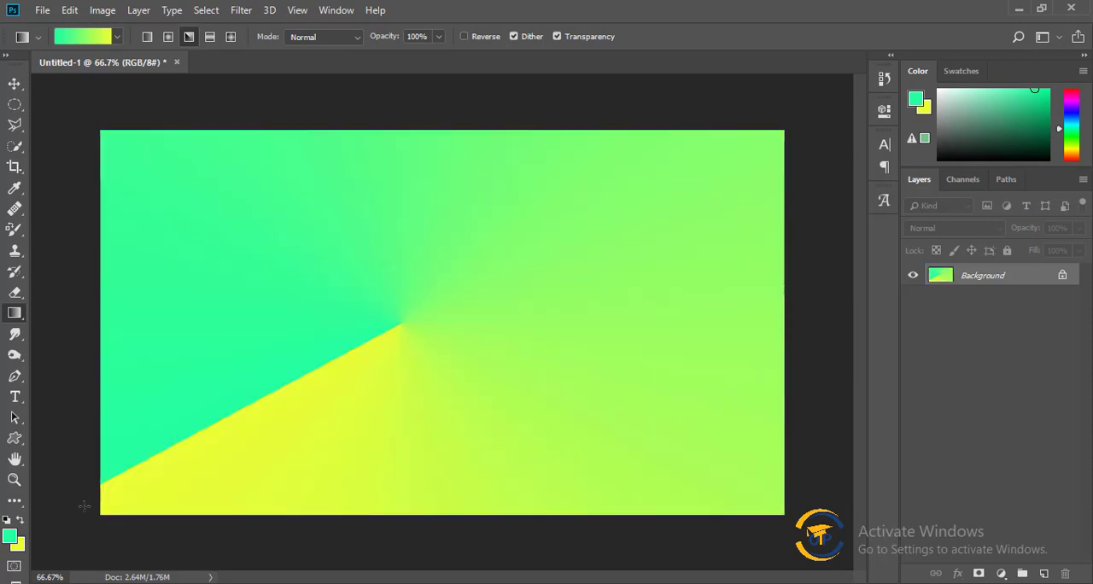
{"action": "left_click_drag", "start_coordinate": [424, 318], "coordinate": [854, 301]}
{"action": "left_click_drag", "start_coordinate": [446, 376], "coordinate": [106, 167]}
{"action": "left_click_drag", "start_coordinate": [431, 327], "coordinate": [763, 217]}
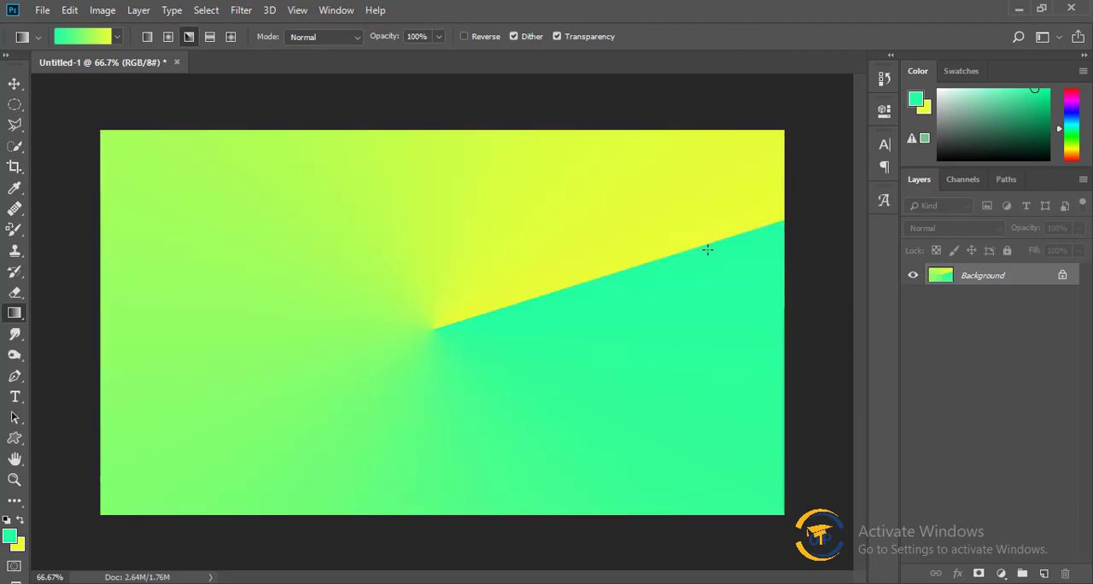
Switch to the Reflected Gradient style and fill the canvas from around its center, once horizontally and several times vertically.
{"action": "left_click", "coordinate": [209, 38]}
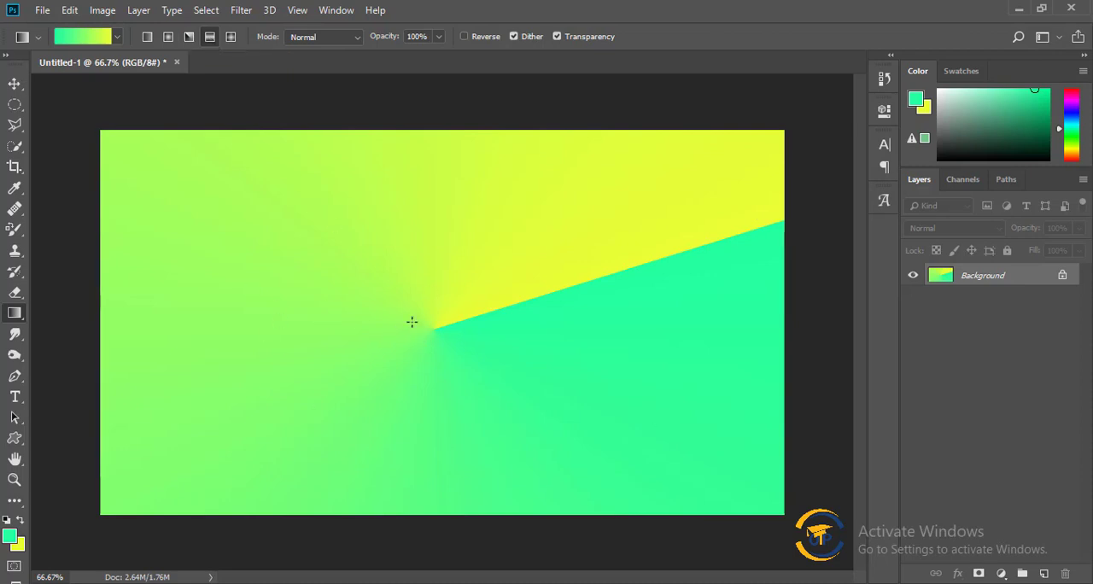
{"action": "left_click_drag", "start_coordinate": [424, 318], "coordinate": [838, 317]}
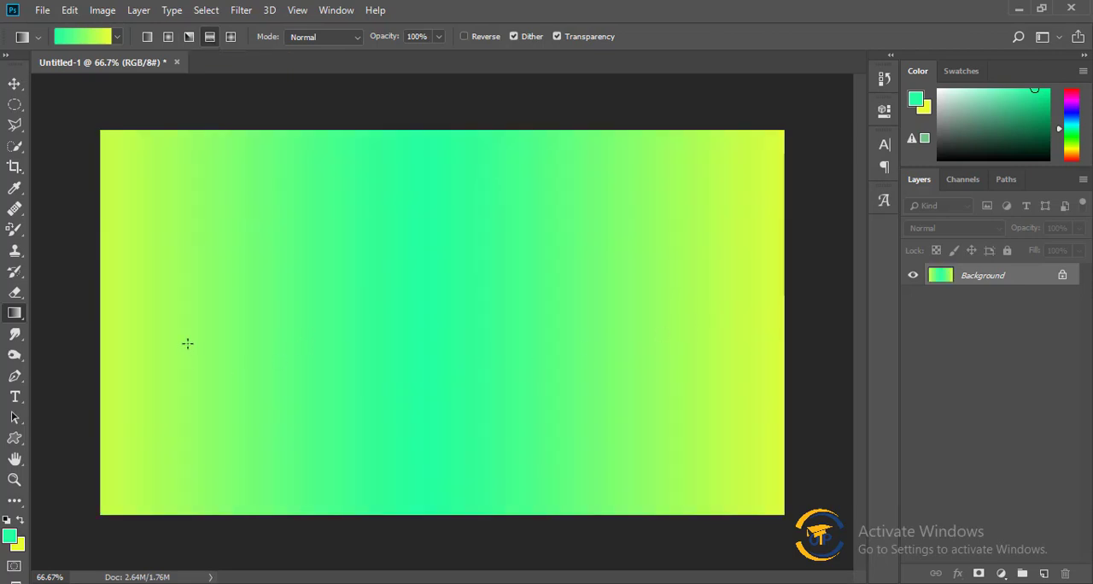
{"action": "left_click_drag", "start_coordinate": [429, 375], "coordinate": [429, 478]}
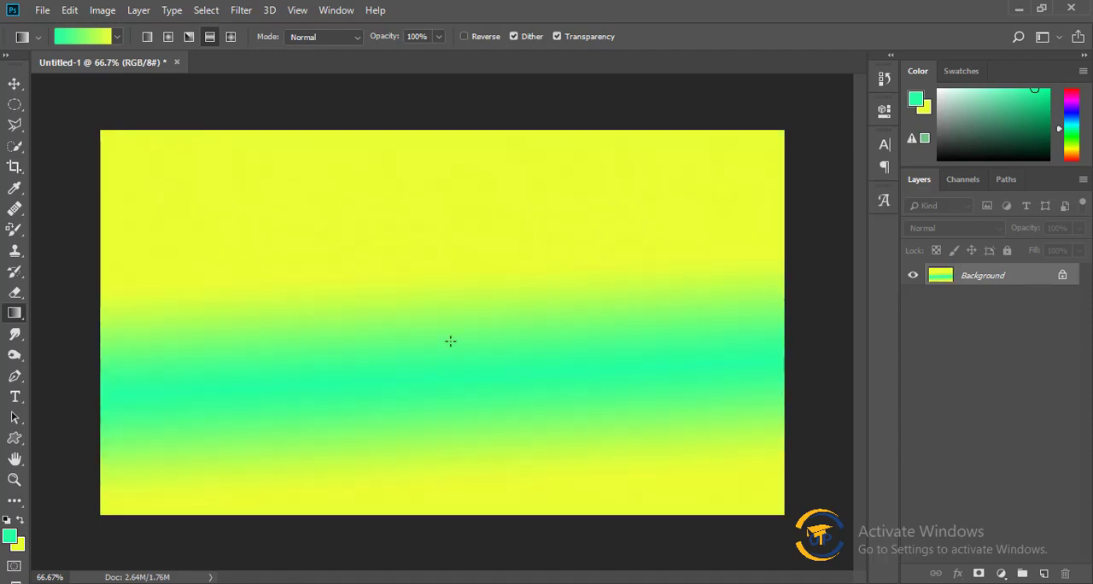
{"action": "left_click_drag", "start_coordinate": [437, 320], "coordinate": [436, 553]}
{"action": "left_click_drag", "start_coordinate": [431, 318], "coordinate": [433, 482]}
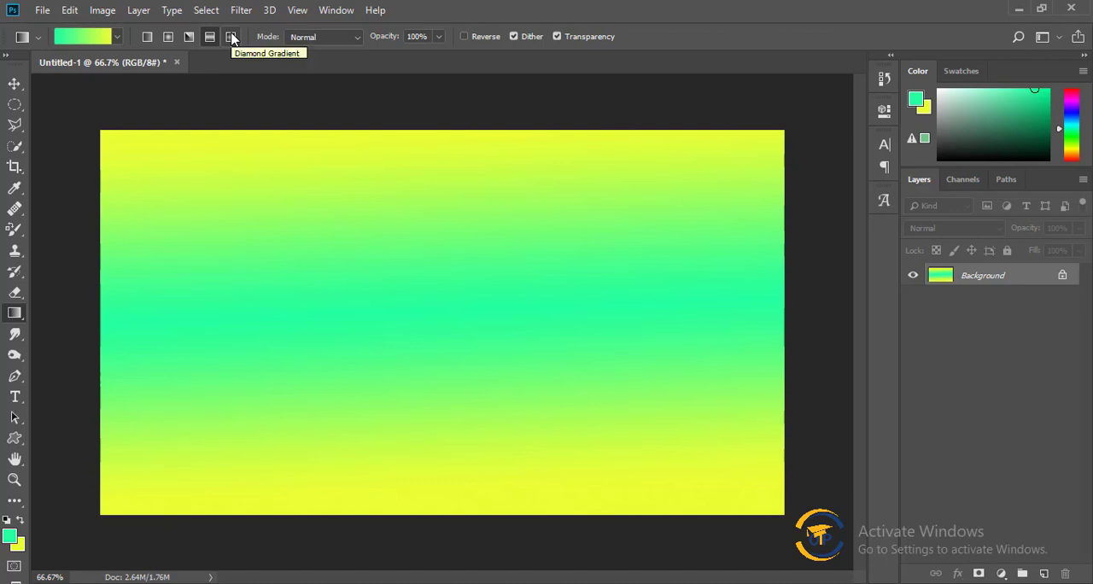
Switch to the Diamond Gradient style and fill the canvas with green-to-yellow diamonds of varying size at different positions.
{"action": "left_click", "coordinate": [231, 38]}
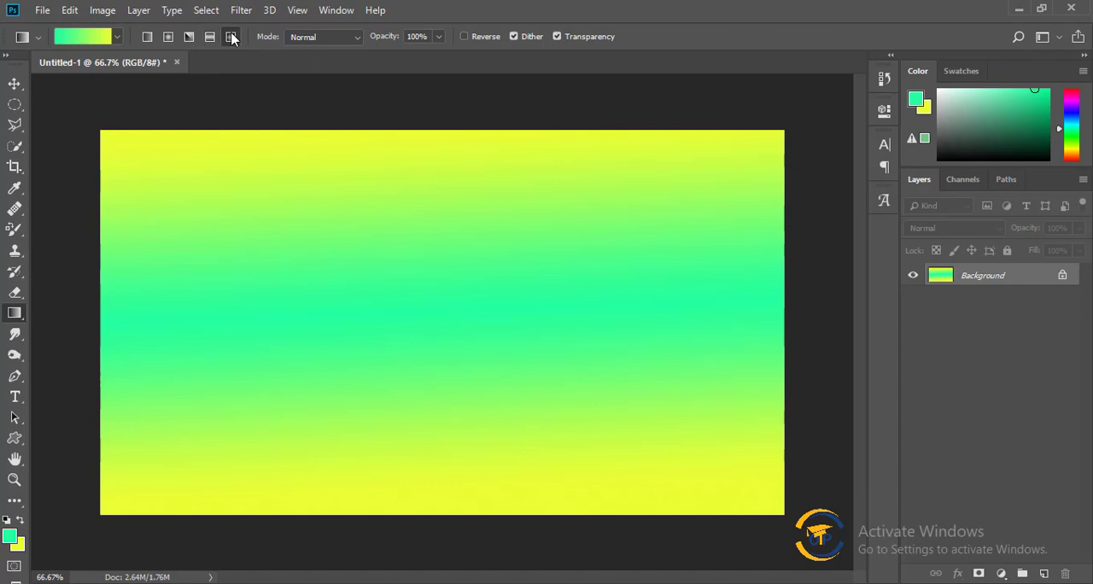
{"action": "left_click_drag", "start_coordinate": [402, 299], "coordinate": [729, 417]}
{"action": "left_click_drag", "start_coordinate": [385, 332], "coordinate": [483, 398]}
{"action": "left_click_drag", "start_coordinate": [515, 250], "coordinate": [700, 376]}
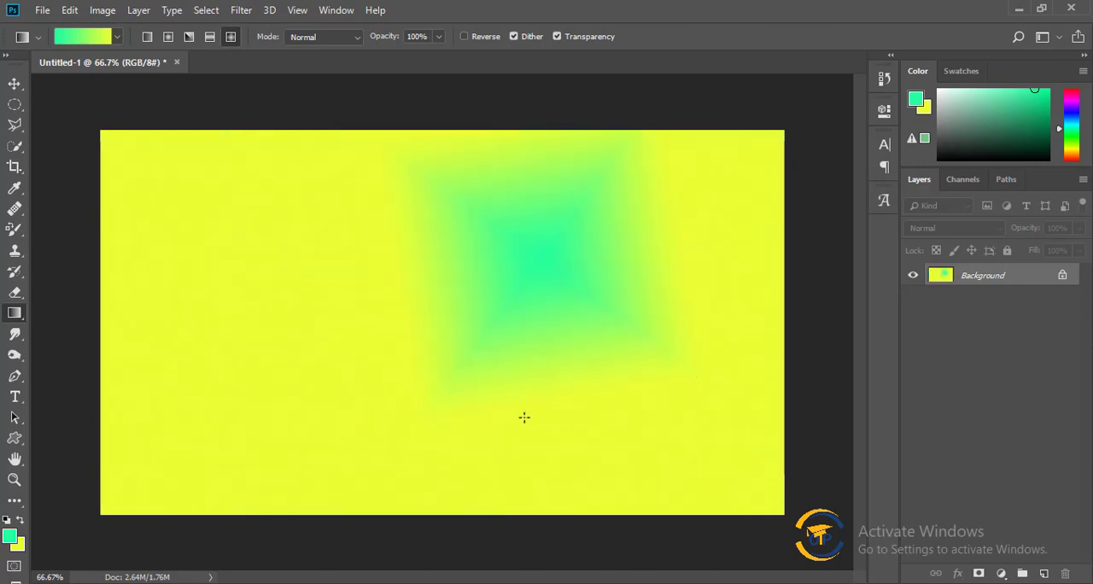
{"action": "left_click_drag", "start_coordinate": [285, 329], "coordinate": [372, 396]}
{"action": "mouse_move", "coordinate": [416, 273]}
{"action": "left_mouse_down"}
{"action": "mouse_move", "coordinate": [493, 337]}
{"action": "mouse_move", "coordinate": [470, 317]}
{"action": "left_mouse_up"}
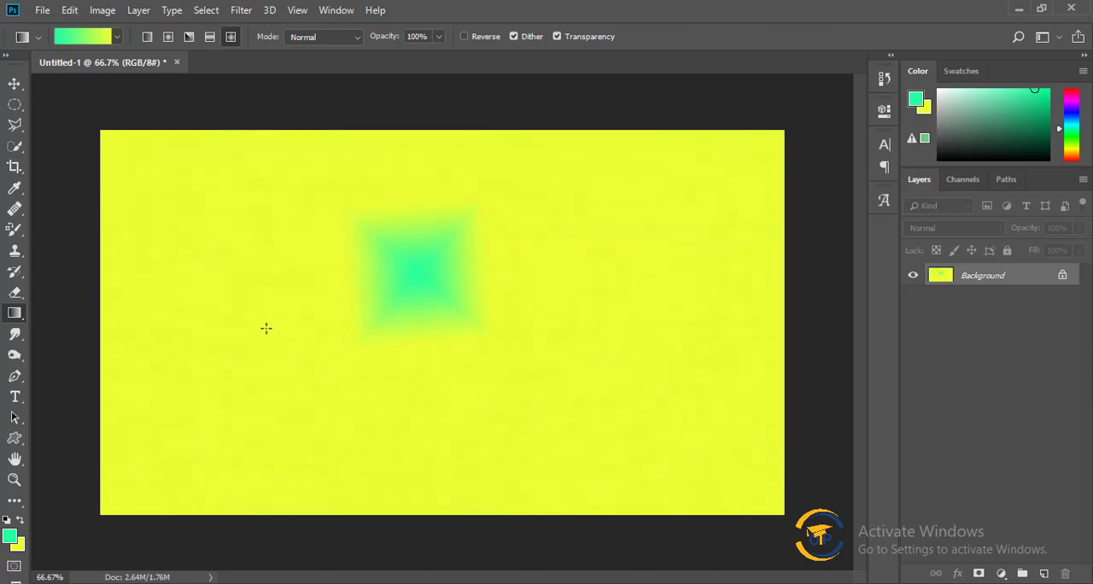
{"action": "left_click_drag", "start_coordinate": [171, 282], "coordinate": [229, 353]}
Choose the black-to-white gradient preset and fill the canvas with diamond gradients of varying size at different positions.
{"action": "left_click", "coordinate": [108, 36]}
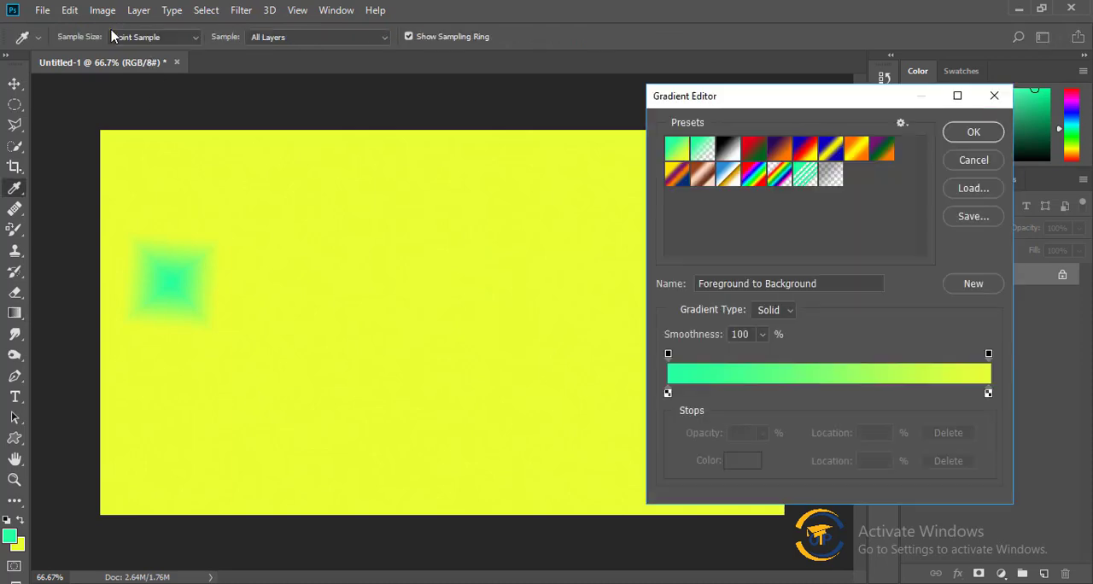
{"action": "left_click", "coordinate": [727, 149]}
{"action": "left_click", "coordinate": [968, 137]}
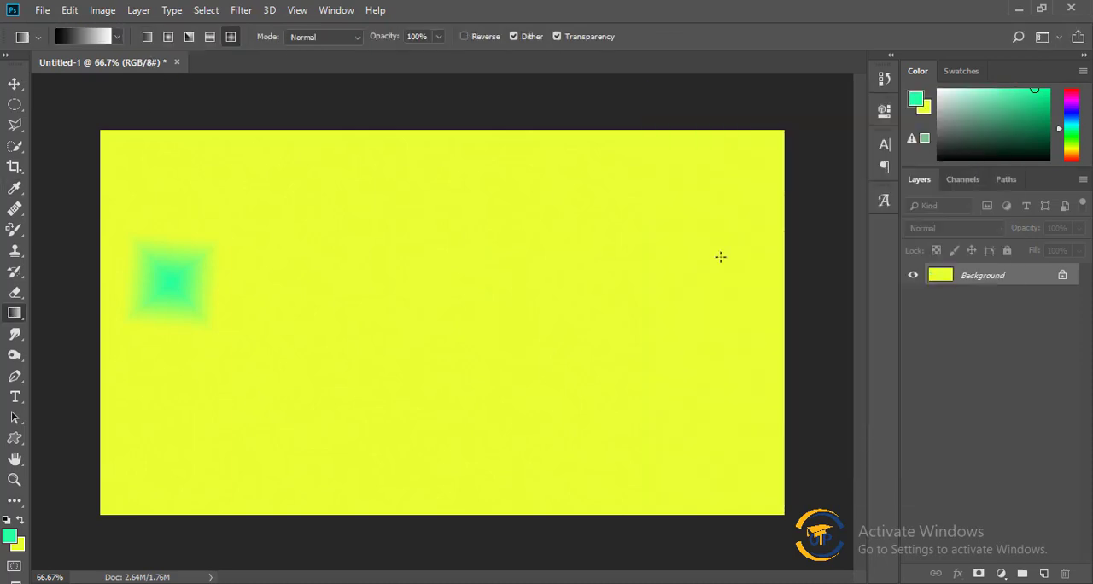
{"action": "left_click_drag", "start_coordinate": [401, 335], "coordinate": [562, 405]}
{"action": "left_click_drag", "start_coordinate": [625, 247], "coordinate": [688, 307]}
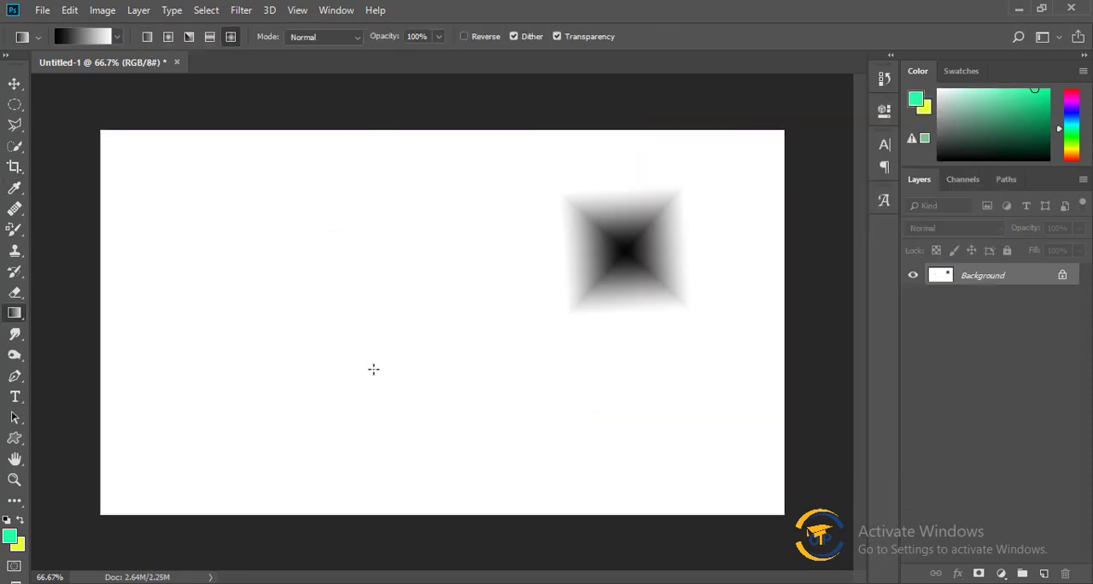
{"action": "left_click_drag", "start_coordinate": [237, 311], "coordinate": [345, 391]}
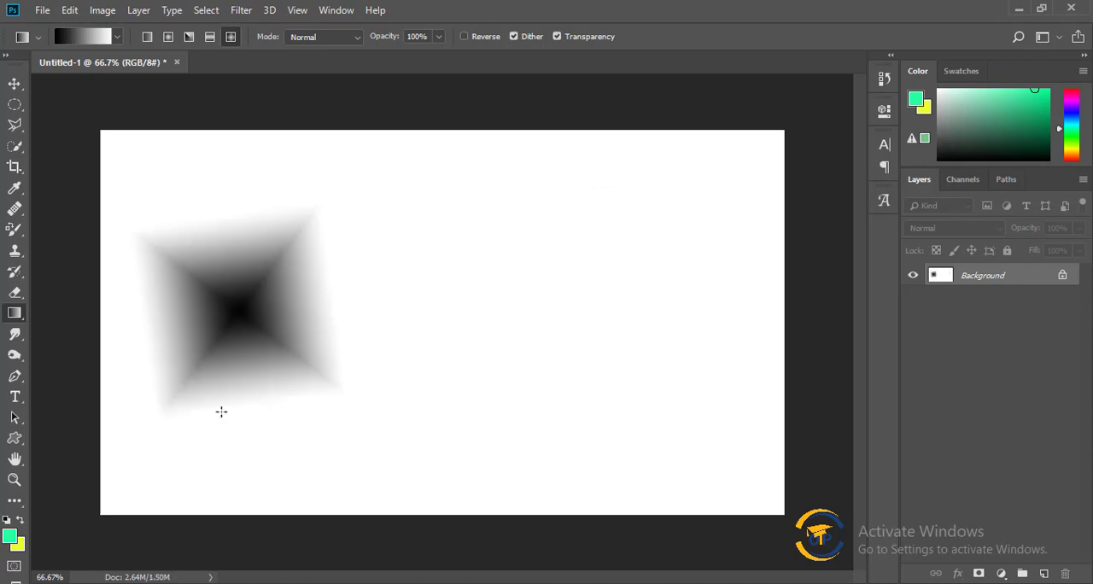
{"action": "left_click_drag", "start_coordinate": [499, 297], "coordinate": [615, 422]}
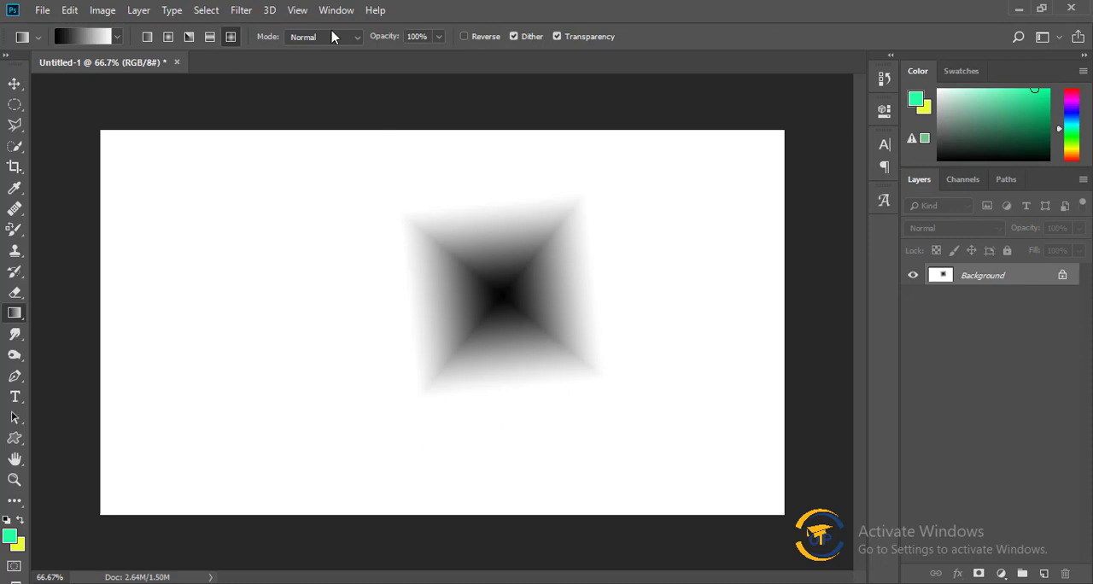
Choose the Orange, Yellow, Orange preset and fill the canvas diagonally with it as a linear gradient in Luminosity mode.
{"action": "left_click", "coordinate": [363, 36]}
{"action": "left_click", "coordinate": [122, 50]}
{"action": "left_click", "coordinate": [93, 47]}
{"action": "left_click", "coordinate": [676, 149]}
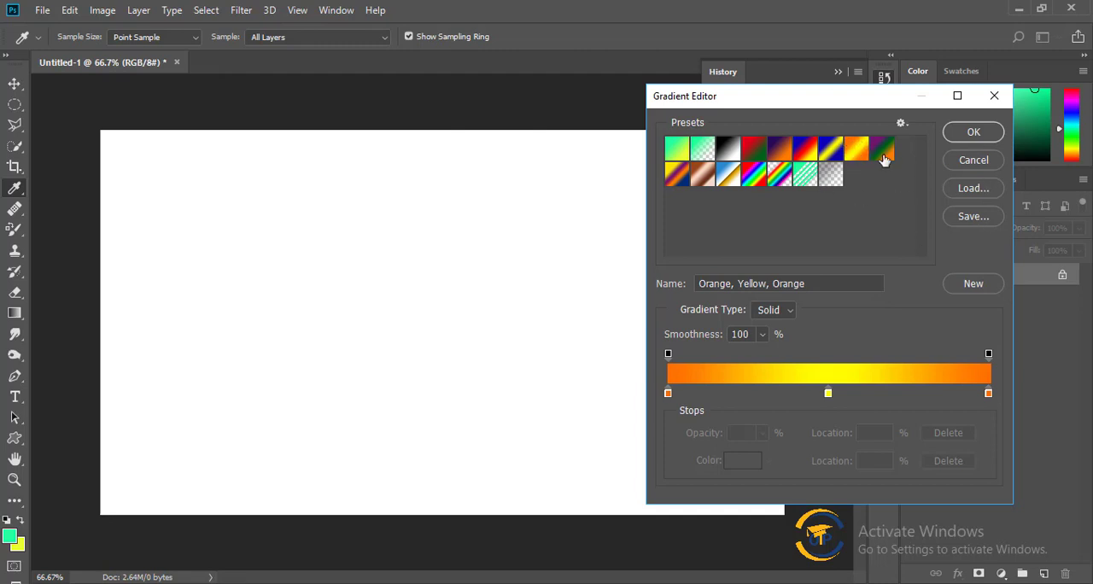
{"action": "left_click", "coordinate": [977, 132]}
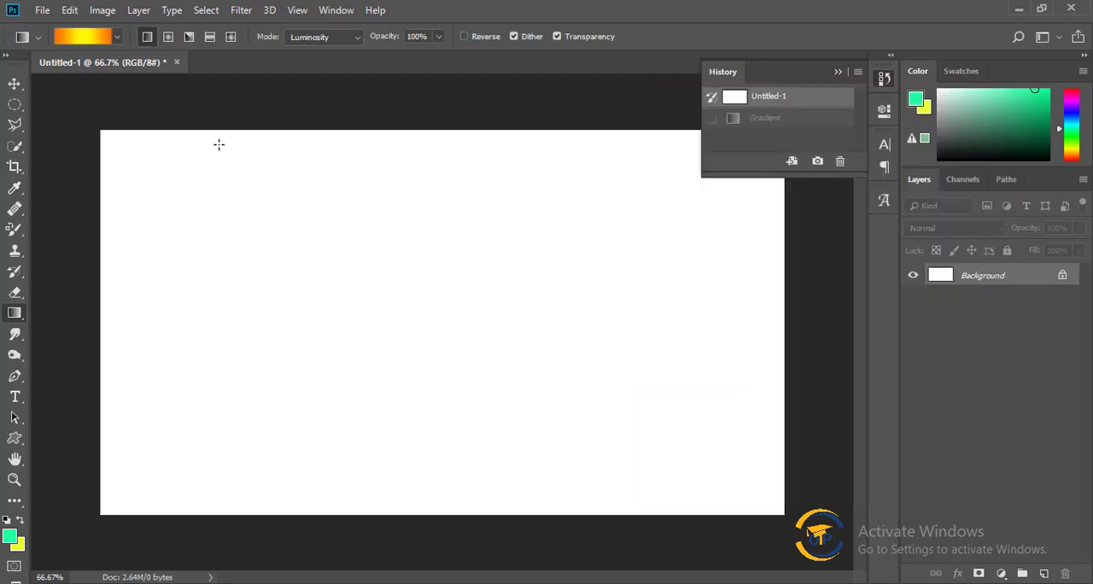
{"action": "left_click_drag", "start_coordinate": [103, 138], "coordinate": [760, 501]}
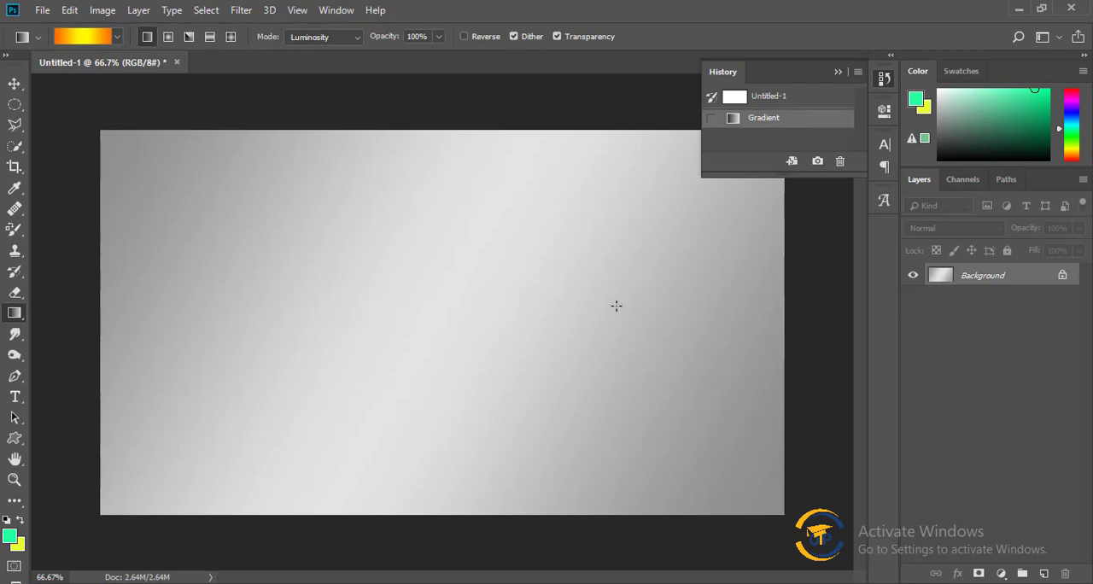
Set the gradient's blending mode to Normal and fill the canvas diagonally from the upper left to the lower right.
{"action": "left_click", "coordinate": [327, 39]}
{"action": "left_click", "coordinate": [327, 54]}
{"action": "left_click_drag", "start_coordinate": [175, 169], "coordinate": [756, 495]}
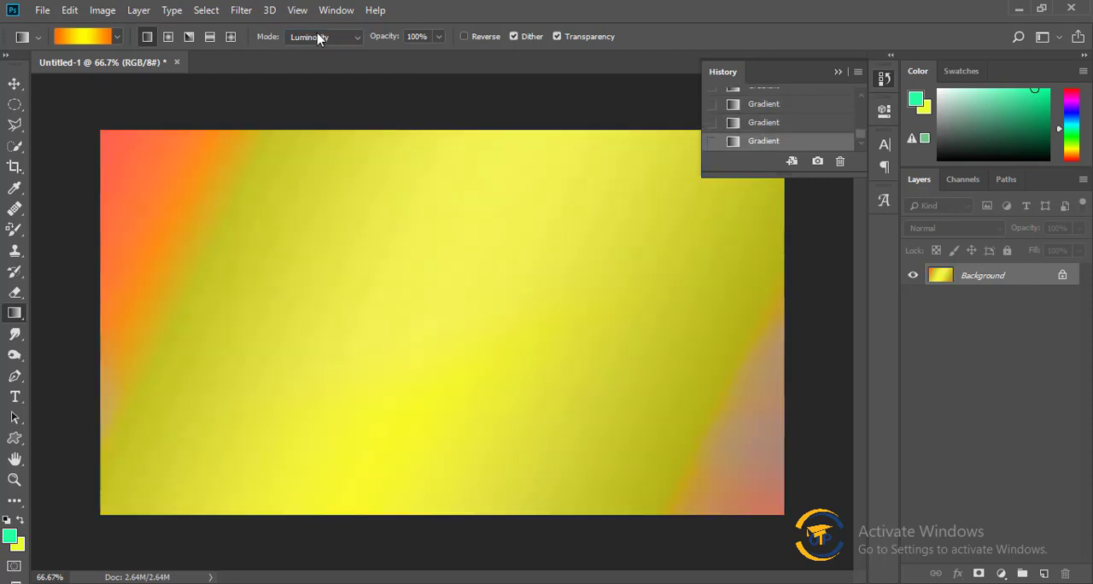
Set the gradient's blending mode to Color Burn and apply the orange-yellow gradient over the canvas repeatedly in different directions.
{"action": "left_click", "coordinate": [321, 36]}
{"action": "left_click", "coordinate": [320, 121]}
{"action": "left_click_drag", "start_coordinate": [754, 456], "coordinate": [94, 170]}
{"action": "left_click_drag", "start_coordinate": [603, 423], "coordinate": [56, 179]}
{"action": "left_click_drag", "start_coordinate": [640, 472], "coordinate": [25, 114]}
{"action": "left_click_drag", "start_coordinate": [443, 344], "coordinate": [4, 18]}
{"action": "left_click_drag", "start_coordinate": [205, 169], "coordinate": [722, 546]}
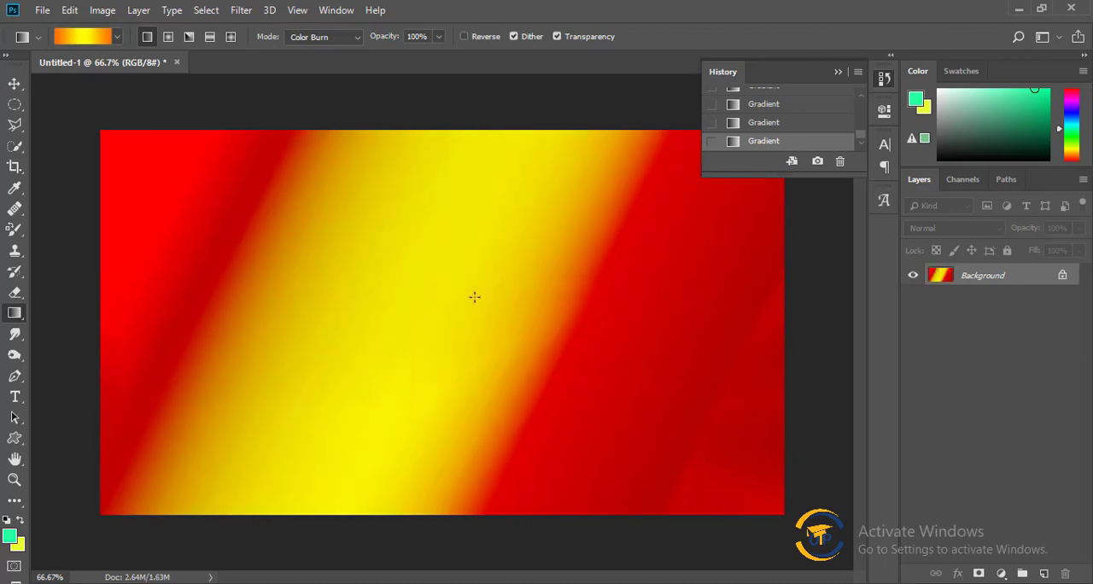
{"action": "left_click_drag", "start_coordinate": [427, 206], "coordinate": [59, 94]}
{"action": "left_click_drag", "start_coordinate": [427, 177], "coordinate": [414, 551]}
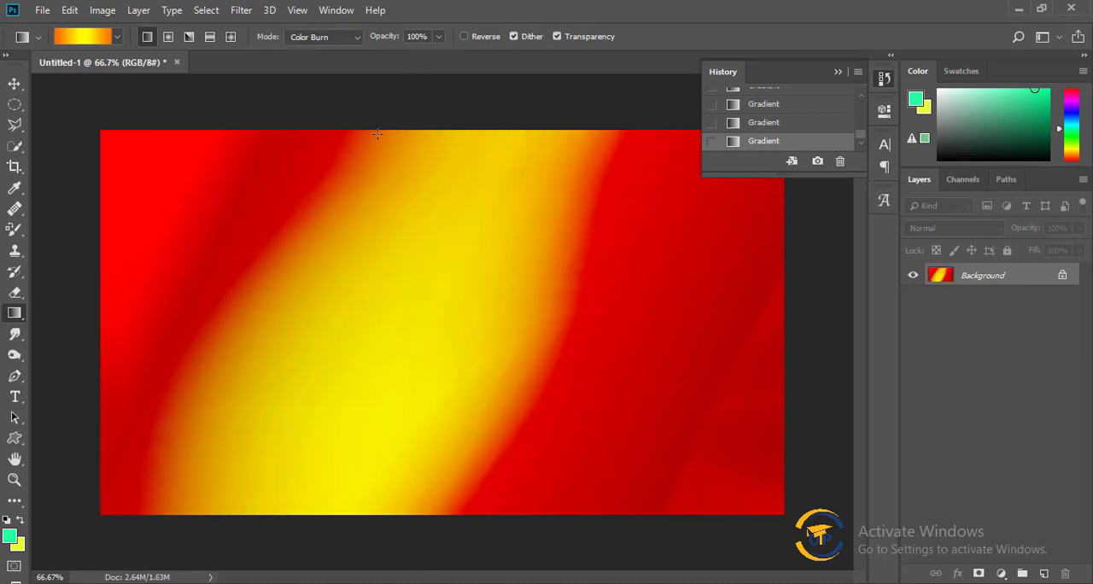
Set the gradient's blending mode to Overlay and apply the gradient diagonally across the canvas in both directions.
{"action": "left_click", "coordinate": [345, 37]}
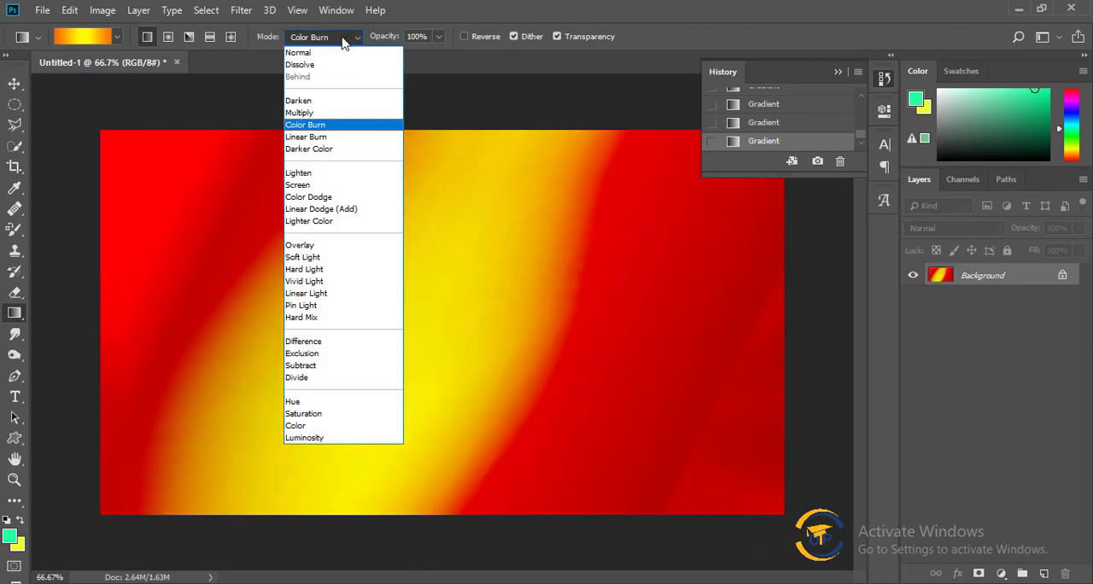
{"action": "left_click", "coordinate": [316, 245]}
{"action": "left_click_drag", "start_coordinate": [209, 204], "coordinate": [694, 459]}
{"action": "left_click_drag", "start_coordinate": [641, 433], "coordinate": [281, 256]}
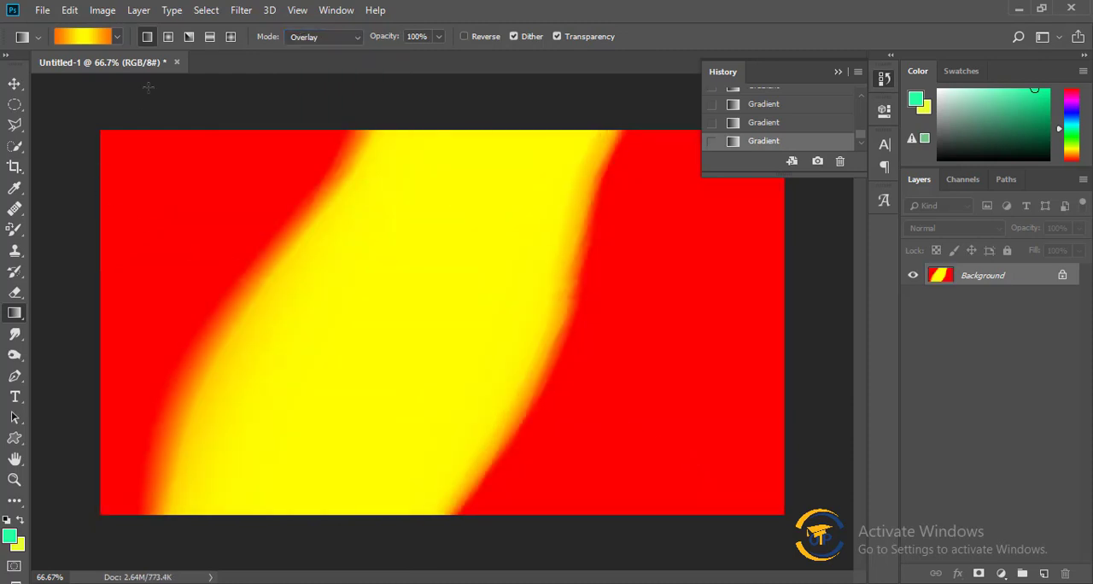
Set the gradient's blending mode to Hard Mix and apply the gradient diagonally from near the canvas center toward the lower right.
{"action": "left_click", "coordinate": [316, 42]}
{"action": "left_click", "coordinate": [312, 315]}
{"action": "left_click_drag", "start_coordinate": [337, 306], "coordinate": [530, 498]}
Set the gradient's blending mode to Exclusion and apply the gradient twice diagonally toward the lower right of the canvas.
{"action": "left_click", "coordinate": [335, 38]}
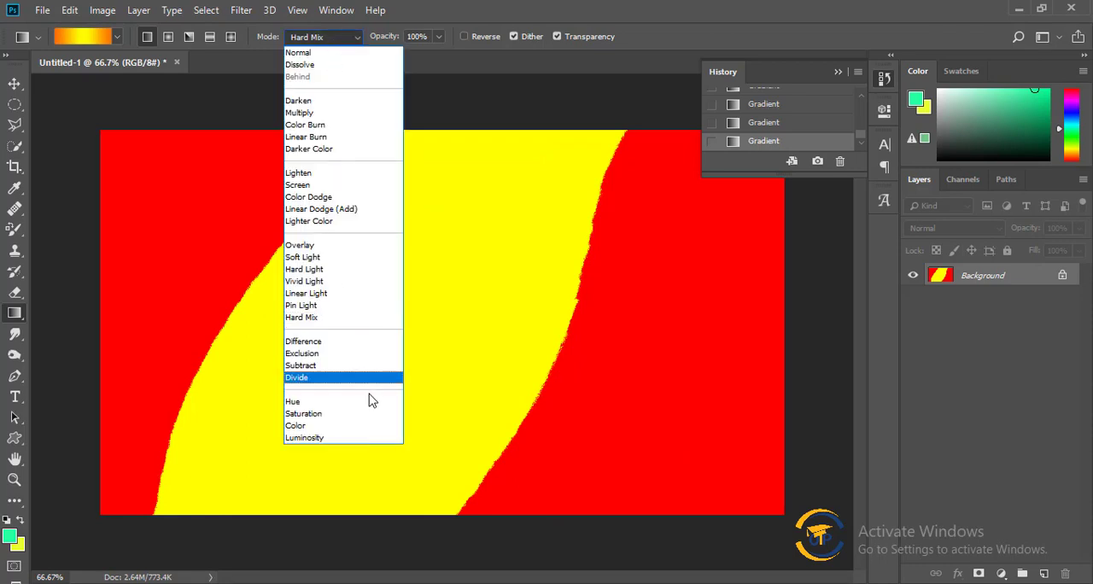
{"action": "left_click", "coordinate": [346, 356]}
{"action": "left_click_drag", "start_coordinate": [310, 256], "coordinate": [680, 501]}
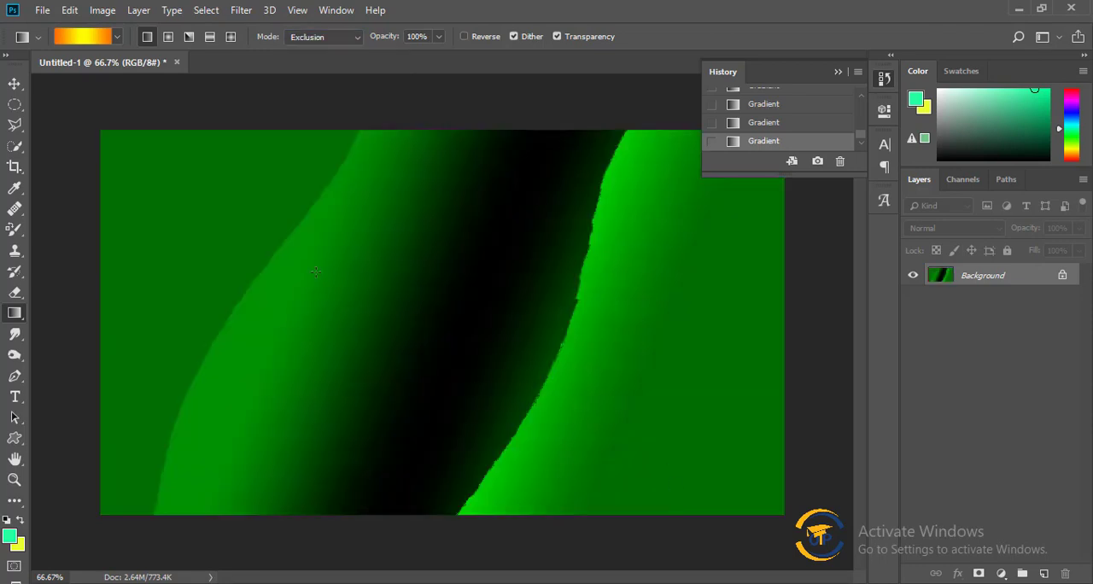
{"action": "left_click_drag", "start_coordinate": [315, 272], "coordinate": [679, 402]}
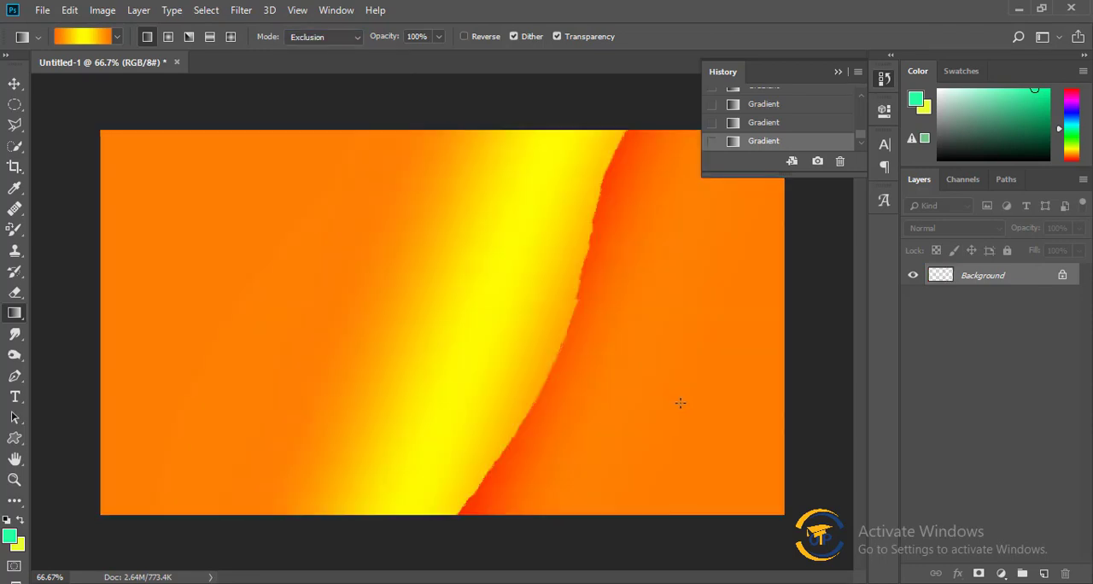
Set the gradient's blending mode back to Normal and revert the document to its initial Untitled-1 history state.
{"action": "left_click", "coordinate": [323, 37]}
{"action": "left_click", "coordinate": [312, 48]}
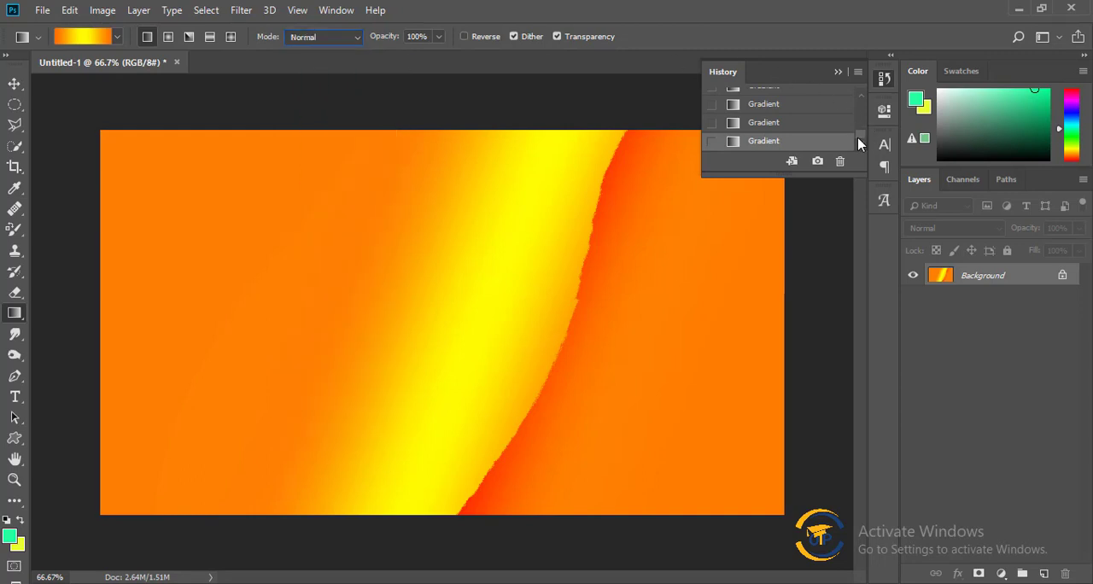
{"action": "left_click_drag", "start_coordinate": [861, 141], "coordinate": [868, 77]}
{"action": "left_click", "coordinate": [785, 102]}
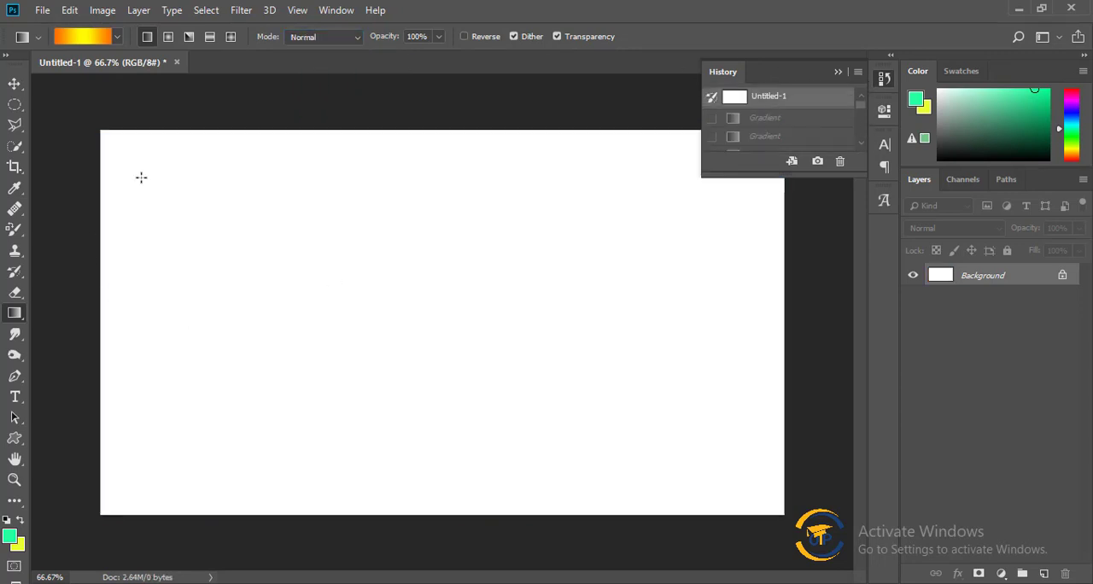
Apply the green-to-transparent preset gradient three times diagonally toward the lower right of the canvas and revert to the initial Untitled-1 history state.
{"action": "left_click", "coordinate": [91, 37]}
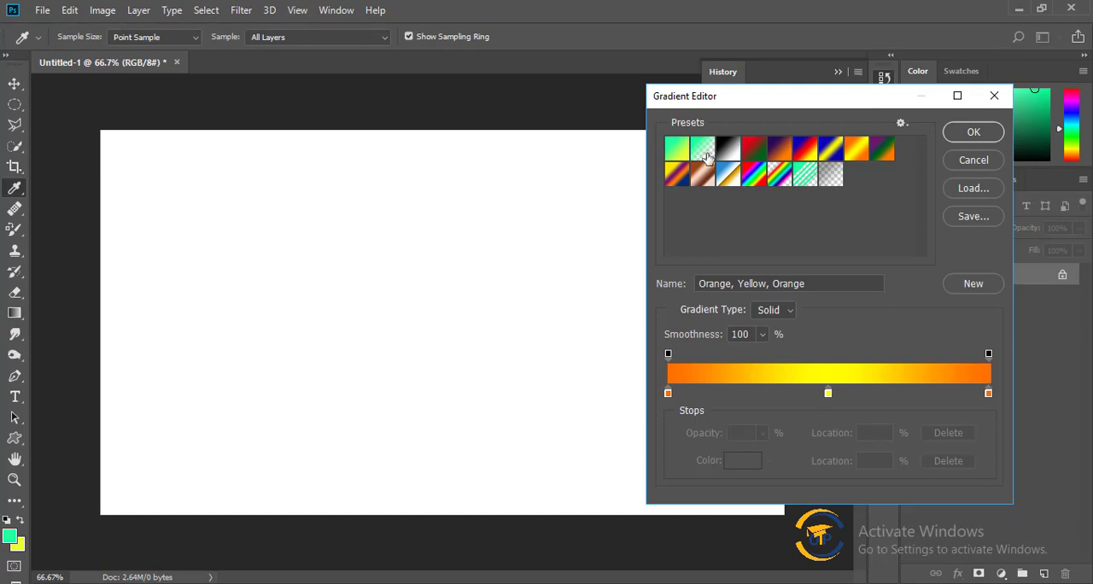
{"action": "left_click", "coordinate": [703, 152]}
{"action": "left_click", "coordinate": [988, 131]}
{"action": "left_click_drag", "start_coordinate": [244, 181], "coordinate": [824, 420]}
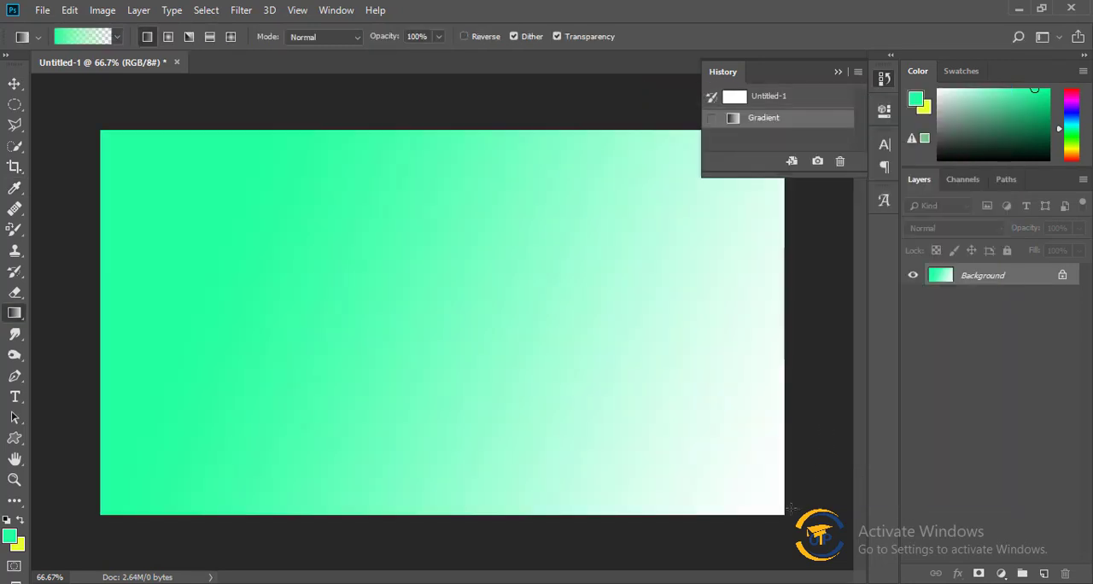
{"action": "left_click_drag", "start_coordinate": [110, 142], "coordinate": [622, 452]}
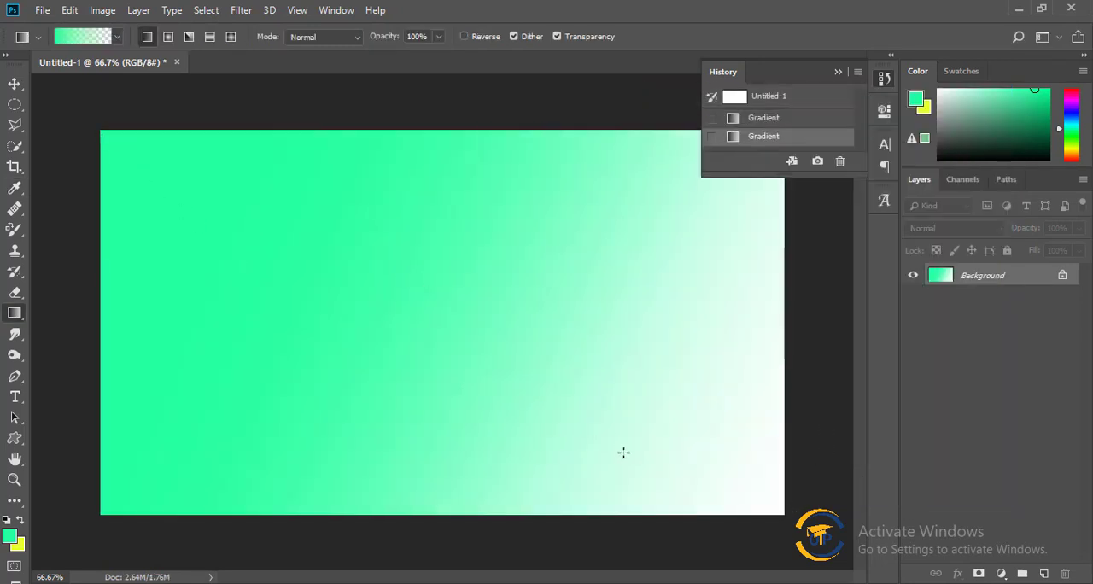
{"action": "left_click_drag", "start_coordinate": [104, 141], "coordinate": [634, 402]}
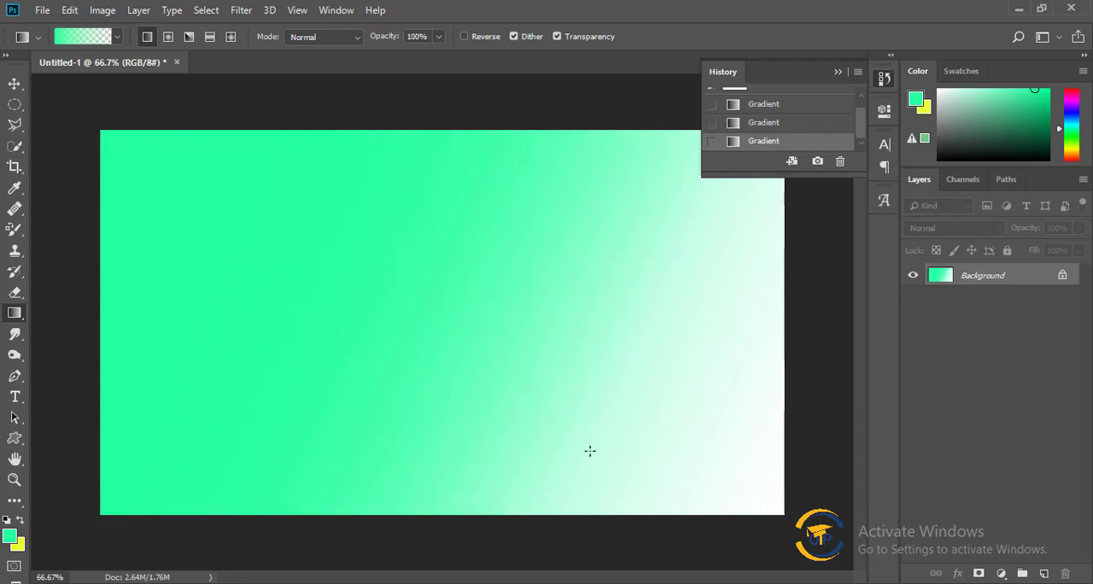
{"action": "left_click_drag", "start_coordinate": [860, 125], "coordinate": [862, 77]}
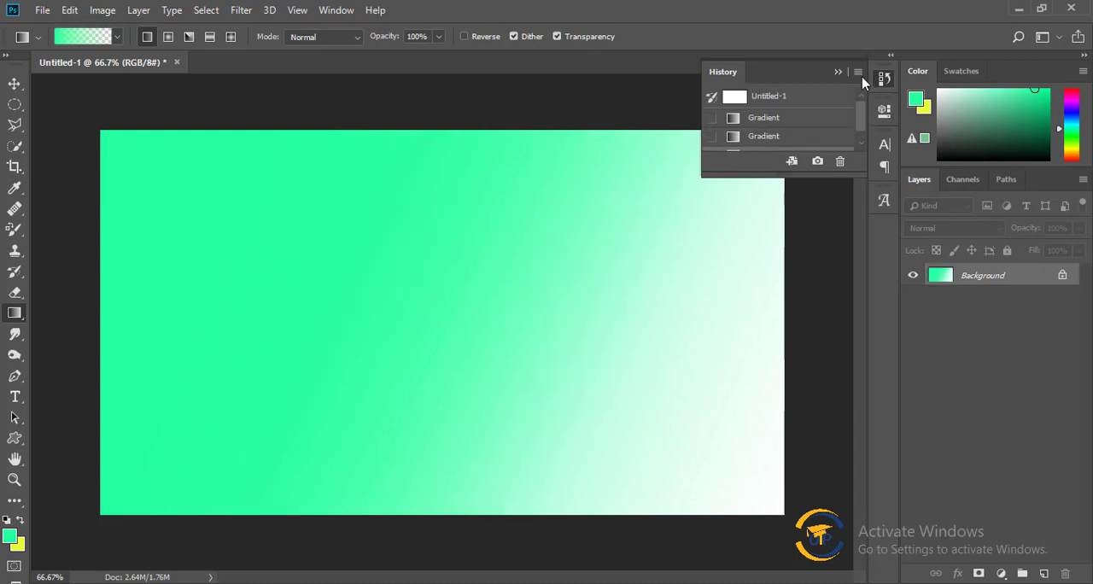
{"action": "left_click", "coordinate": [817, 96]}
Activate the Paint Bucket Tool and unlock the Background so it becomes a regular layer.
{"action": "right_click", "coordinate": [7, 316]}
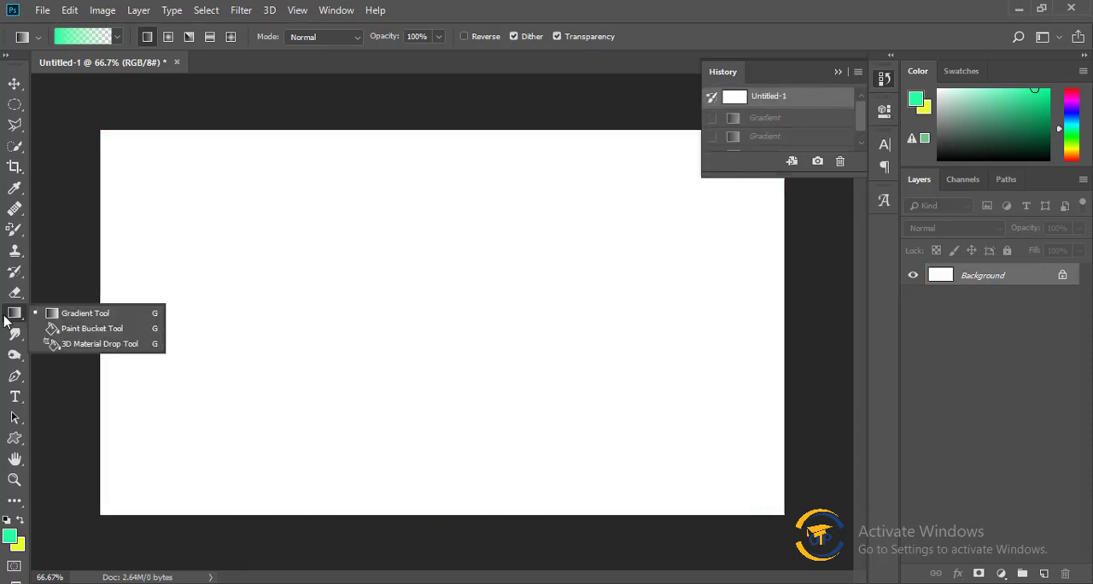
{"action": "left_click", "coordinate": [120, 335]}
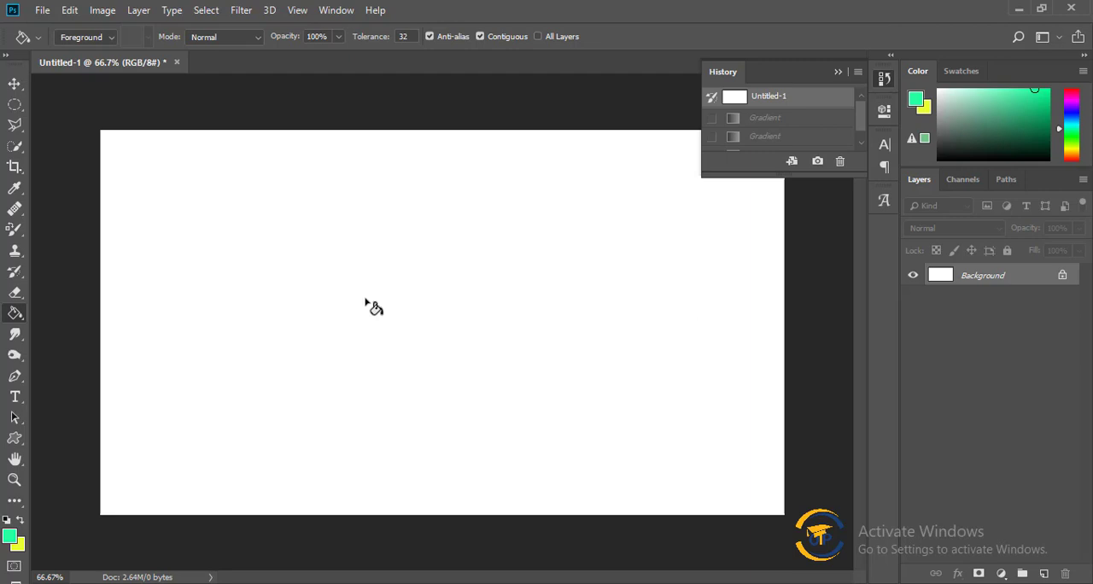
{"action": "left_click", "coordinate": [1062, 275]}
Set the foreground color to bright green 66ff23 and fill the whole canvas with it using the Paint Bucket Tool.
{"action": "left_click", "coordinate": [9, 535]}
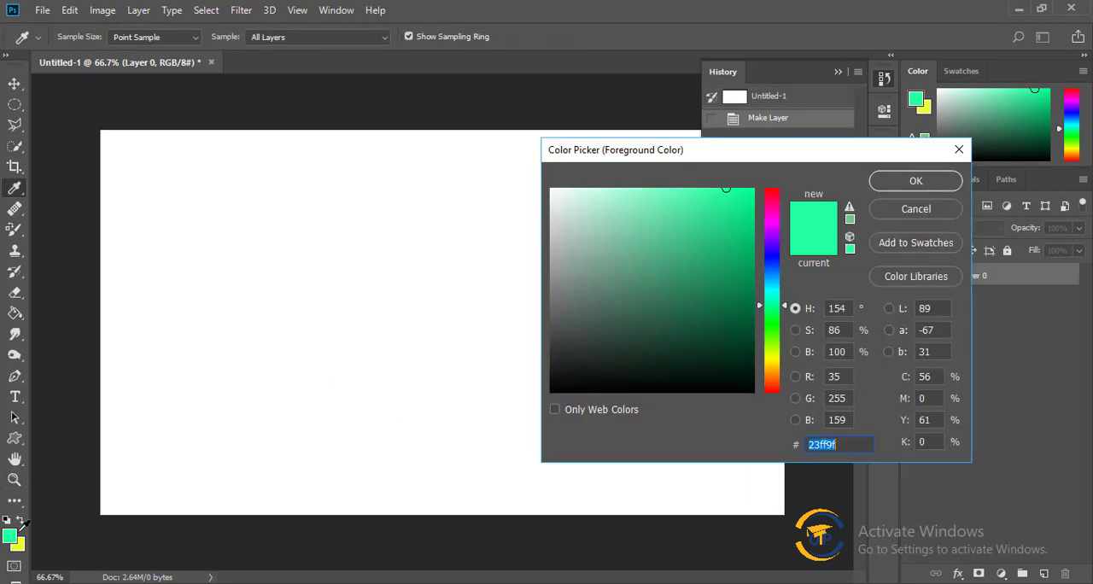
{"action": "left_click_drag", "start_coordinate": [792, 306], "coordinate": [773, 335]}
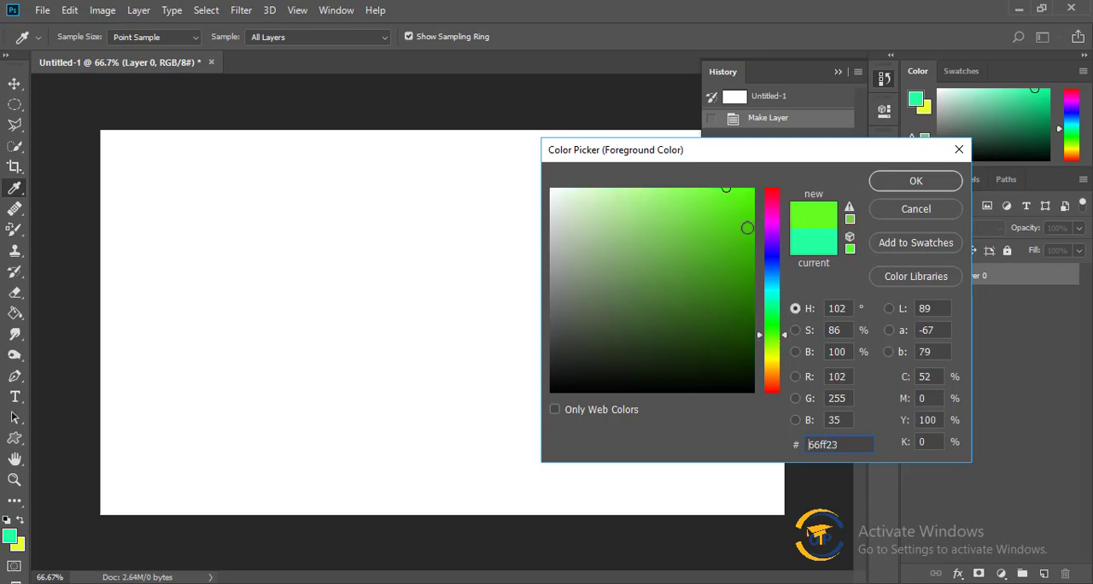
{"action": "left_click", "coordinate": [915, 182]}
{"action": "key", "text": "g"}
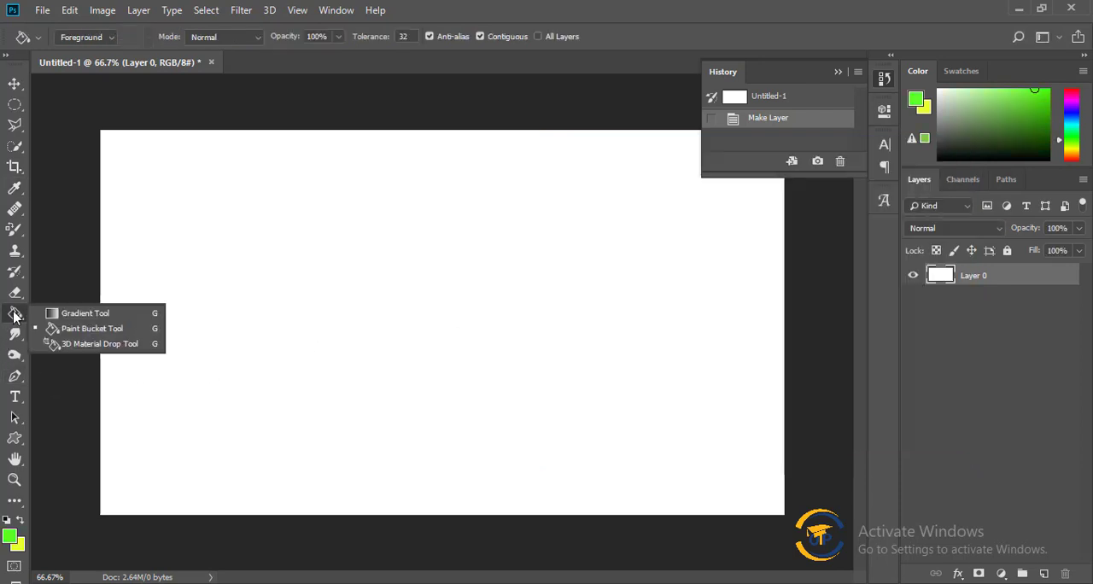
{"action": "right_click", "coordinate": [14, 313]}
{"action": "left_click", "coordinate": [124, 330]}
{"action": "left_click", "coordinate": [256, 296]}
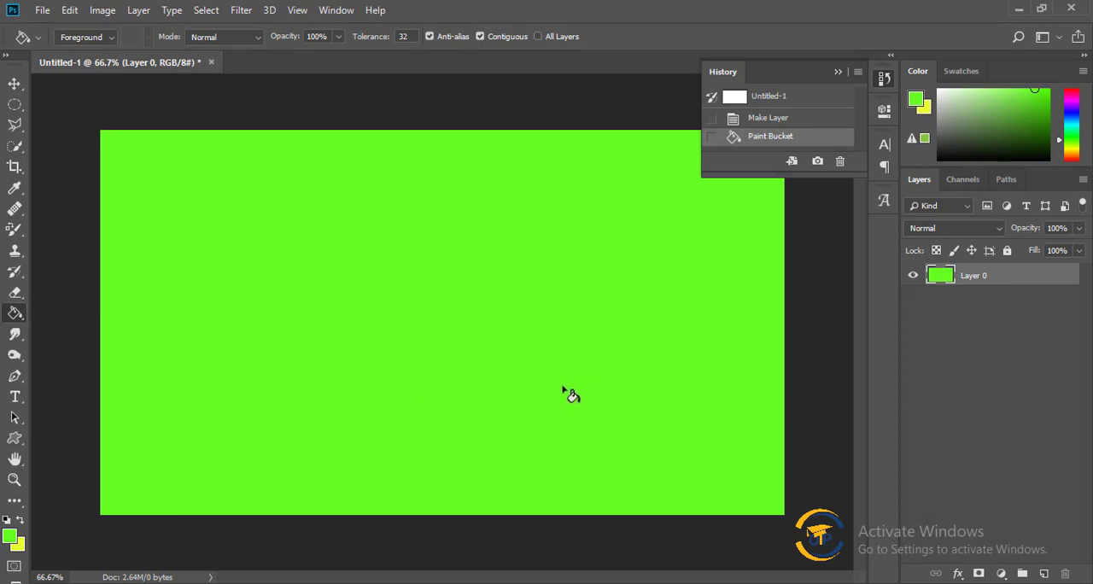
Replace the green fill with a golden yellow foreground color fill applied to the document's initial Untitled-1 history state.
{"action": "left_click", "coordinate": [9, 535]}
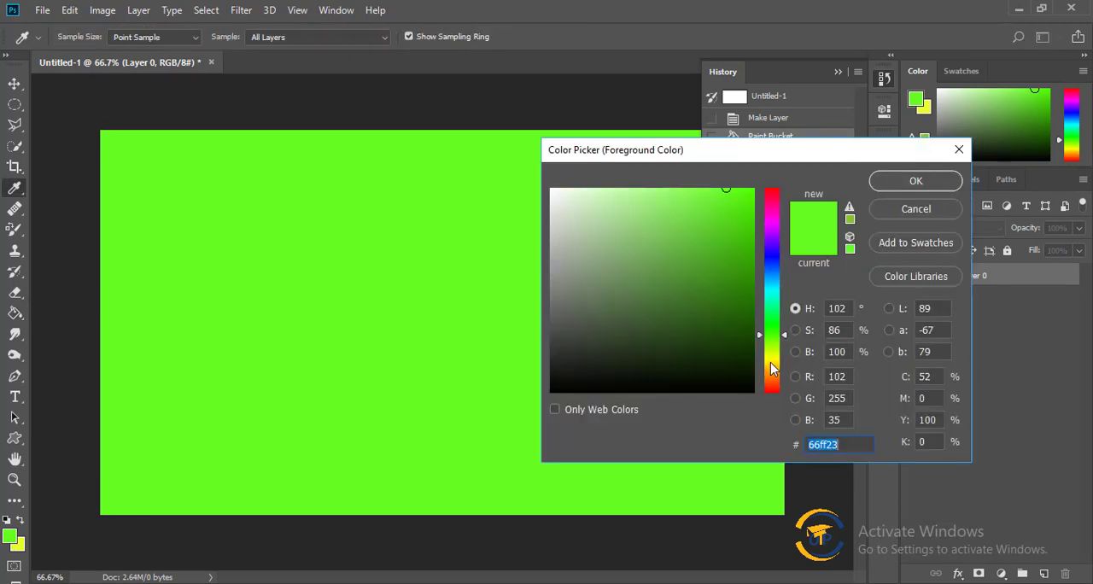
{"action": "left_click", "coordinate": [771, 365]}
{"action": "left_click", "coordinate": [920, 187]}
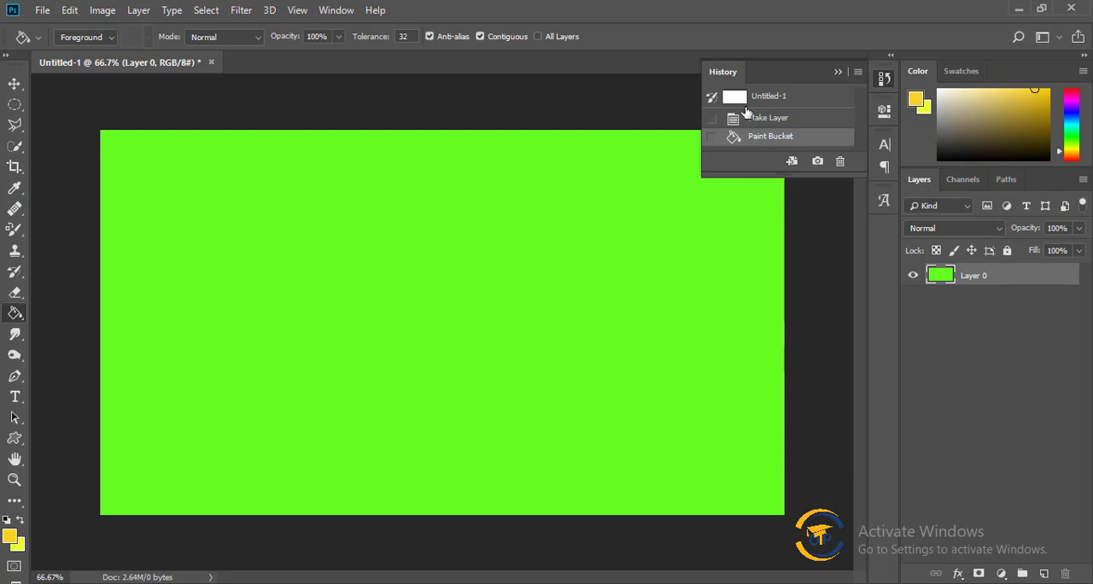
{"action": "left_click", "coordinate": [754, 97]}
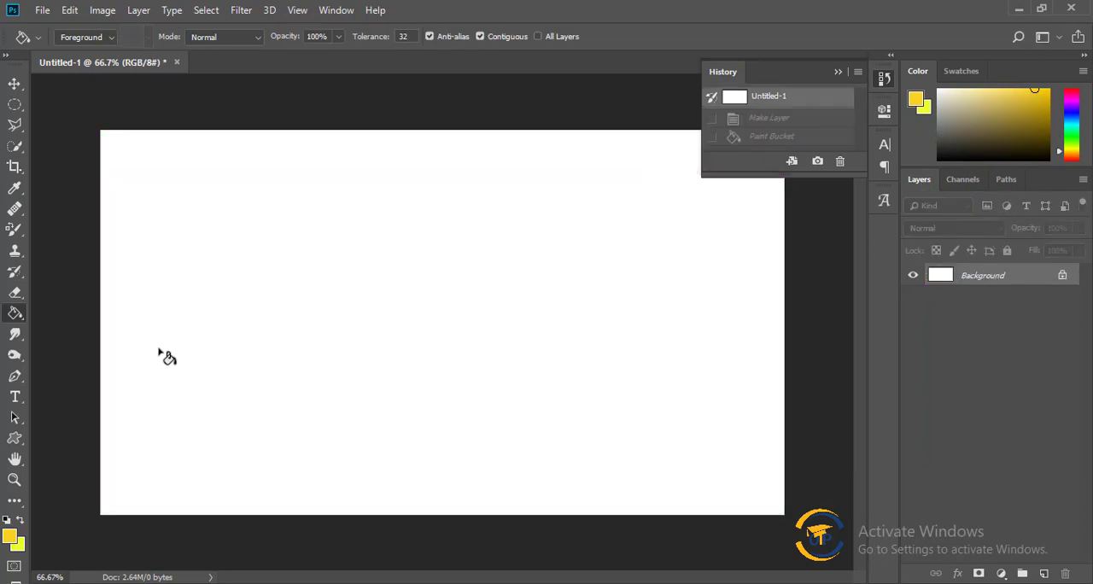
{"action": "left_click", "coordinate": [310, 324]}
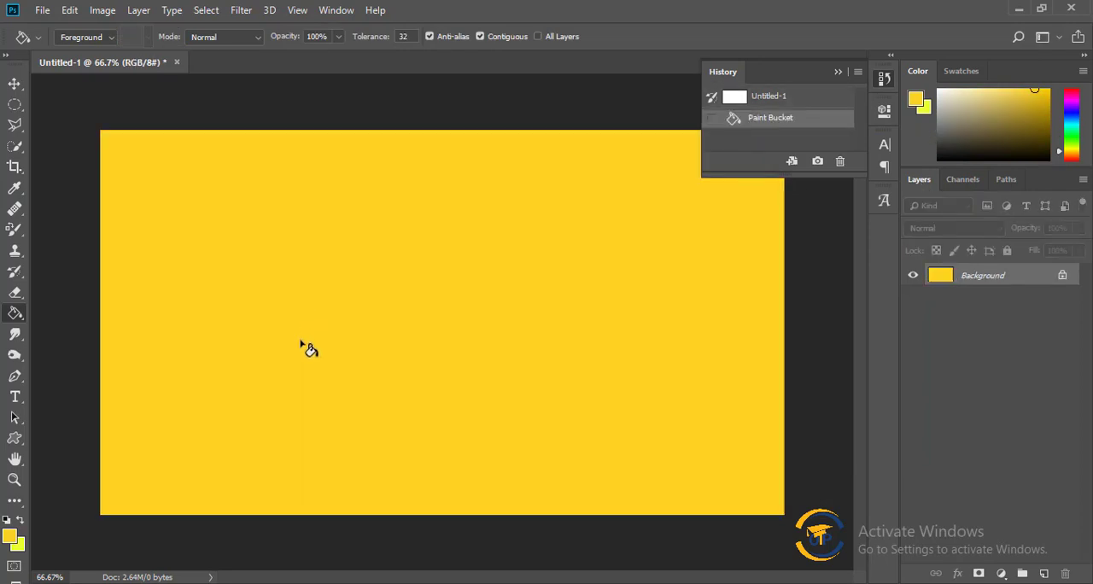
Revert the yellow fill and draw a rectangular marquee selection near the center of the white canvas.
{"action": "left_click", "coordinate": [785, 97]}
{"action": "left_click", "coordinate": [14, 105]}
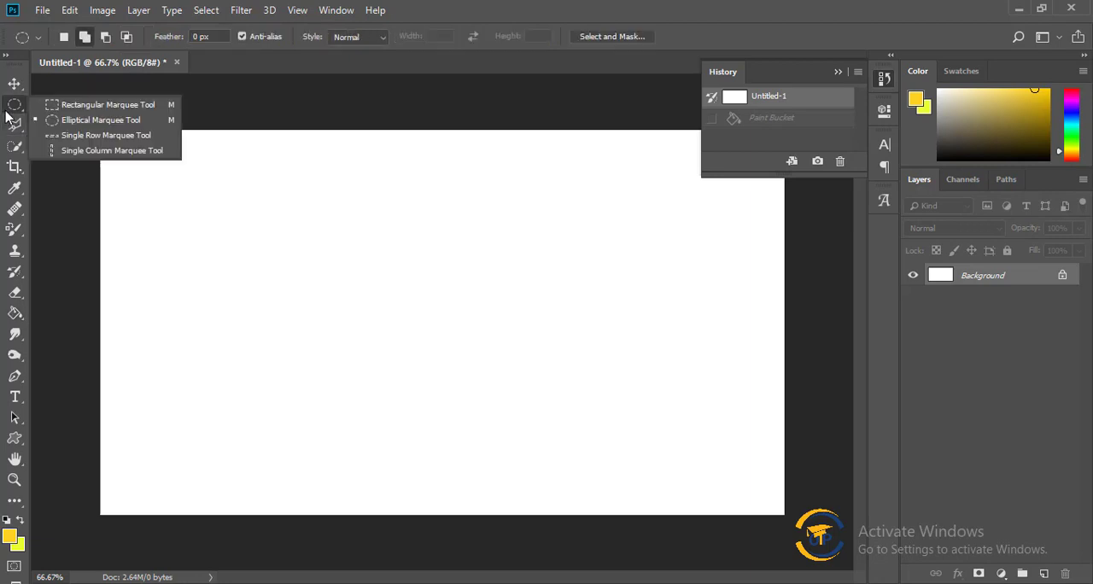
{"action": "left_click", "coordinate": [102, 104]}
{"action": "left_click_drag", "start_coordinate": [361, 252], "coordinate": [496, 354]}
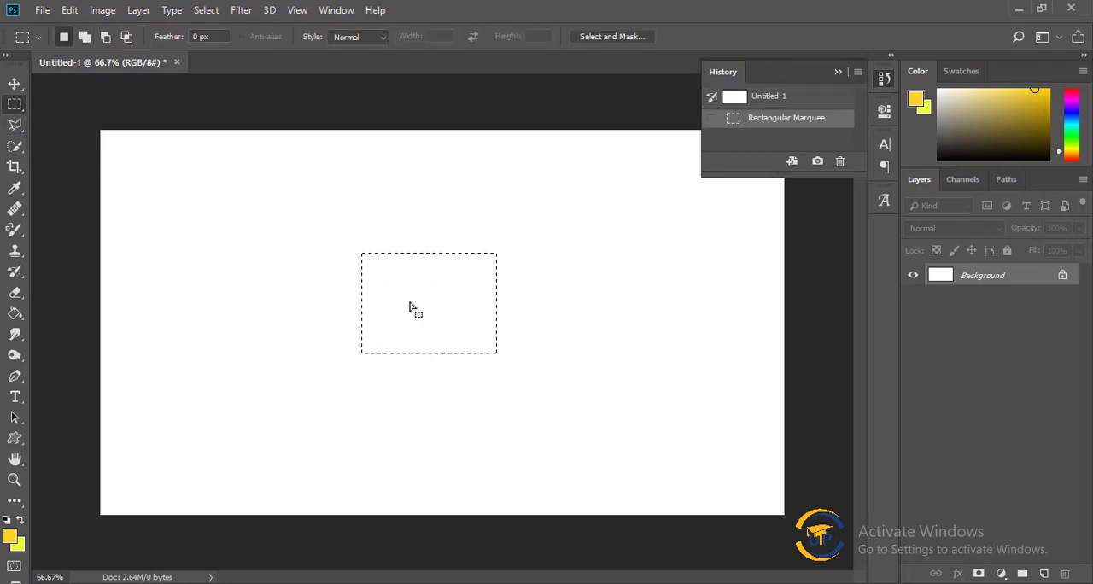
Activate the Paint Bucket Tool and set the foreground color to a light mint green.
{"action": "left_click", "coordinate": [15, 314]}
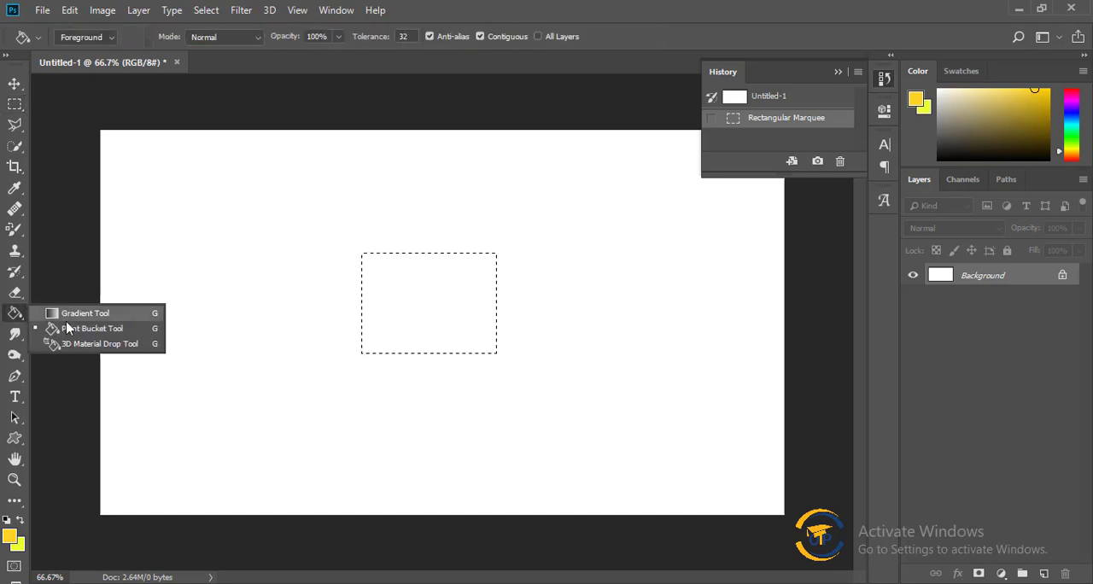
{"action": "left_click", "coordinate": [89, 330]}
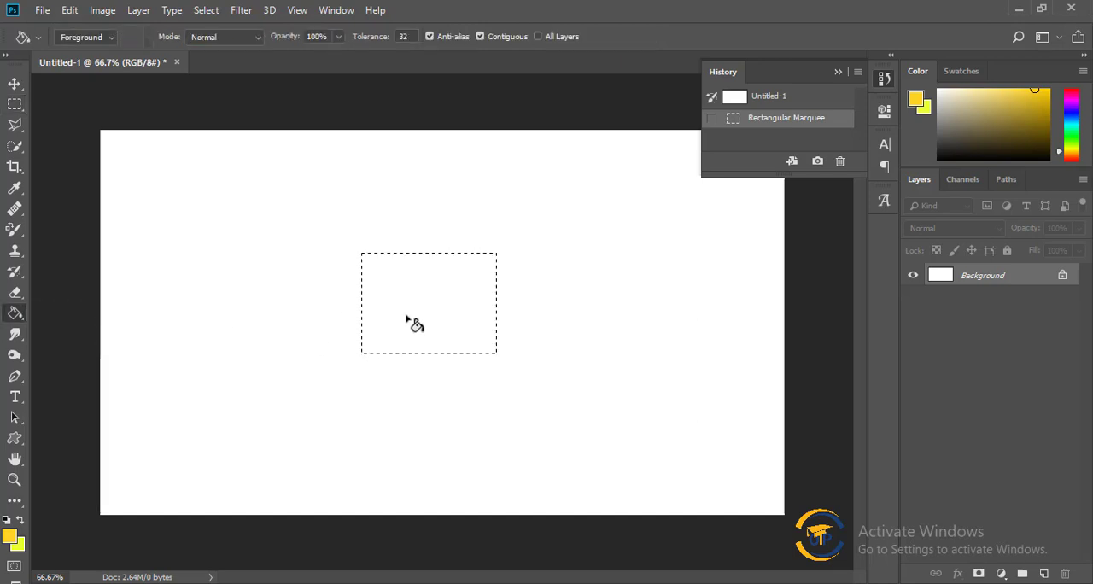
{"action": "left_click", "coordinate": [9, 538]}
{"action": "left_click", "coordinate": [626, 293]}
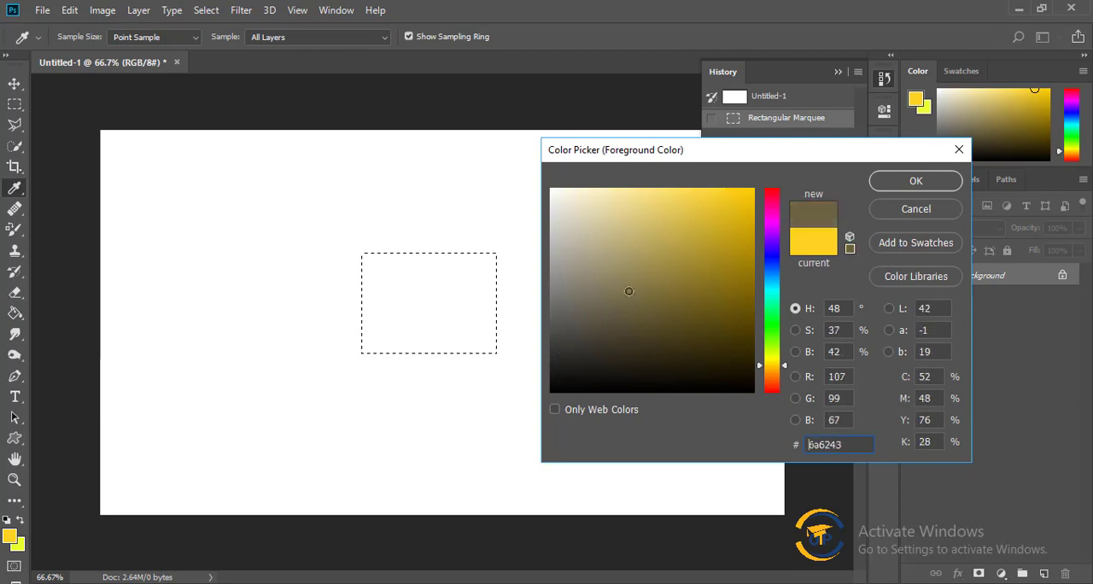
{"action": "left_click", "coordinate": [622, 187]}
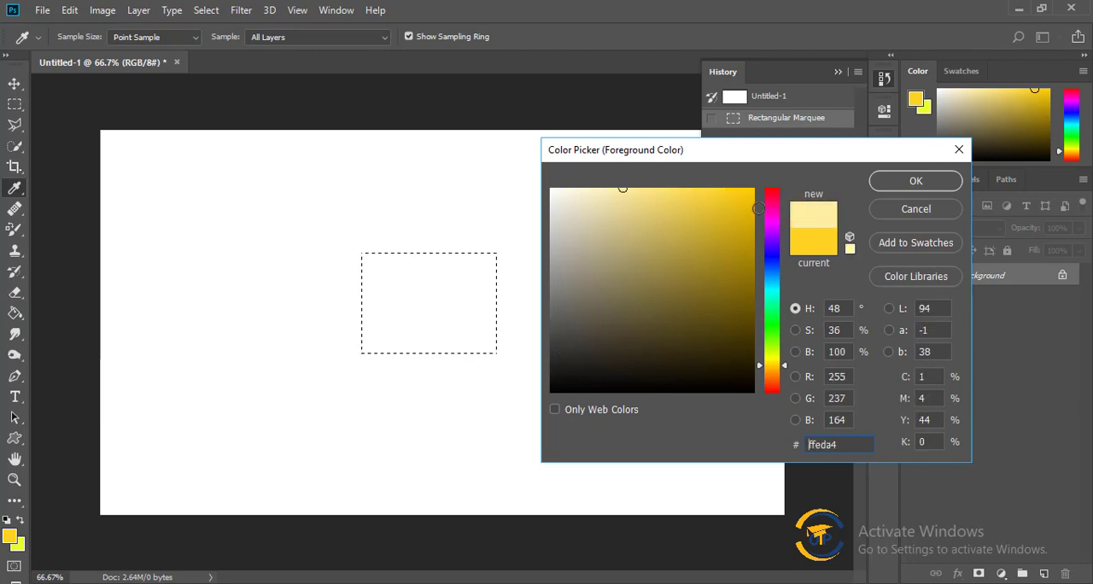
{"action": "left_click", "coordinate": [771, 316]}
{"action": "left_click", "coordinate": [915, 187]}
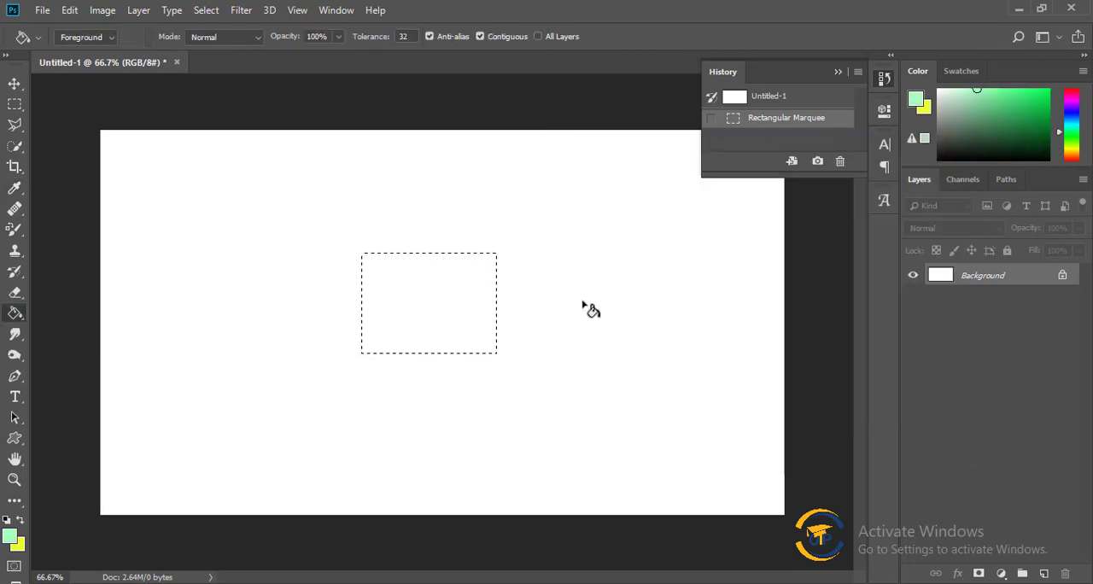
Fill the rectangular selection with the mint green foreground color and deselect it.
{"action": "left_click", "coordinate": [424, 307]}
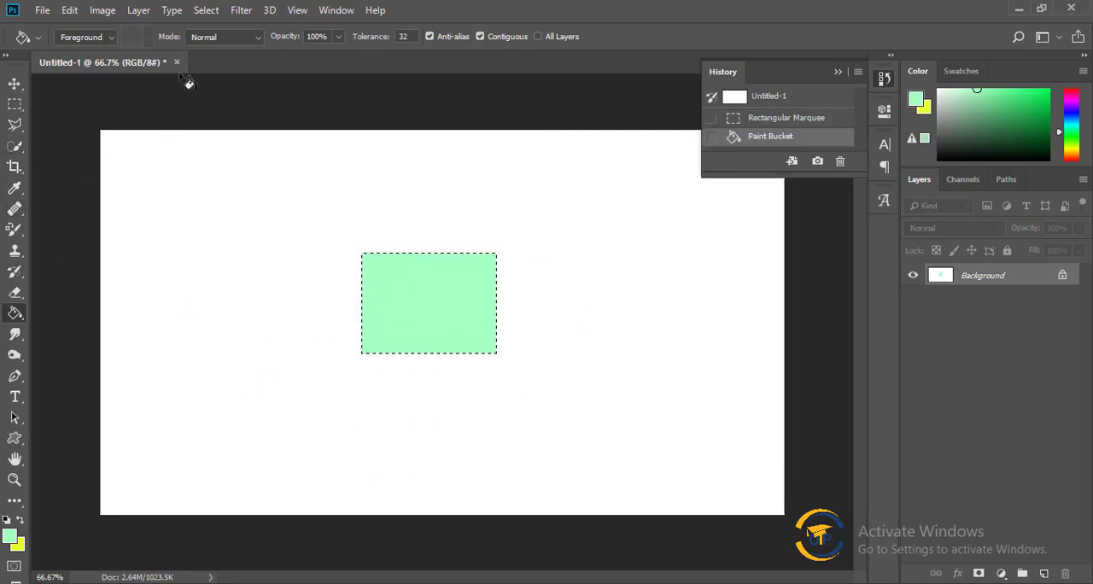
{"action": "left_click", "coordinate": [206, 10]}
{"action": "left_click", "coordinate": [215, 49]}
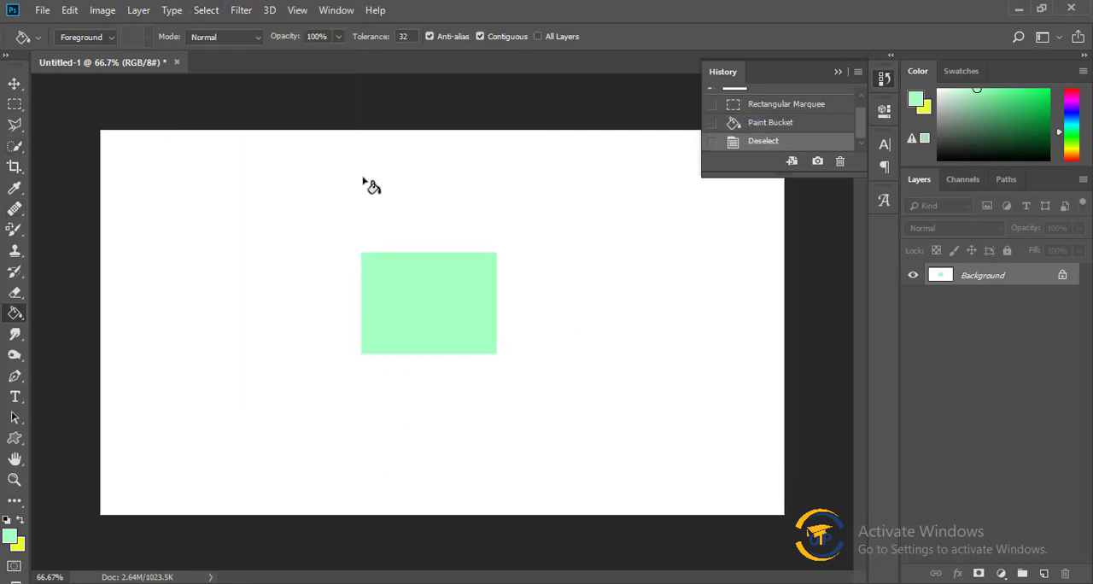
Show the Paint Bucket tool group to examine the 3D Material Drop Tool.
{"action": "right_click", "coordinate": [14, 313]}
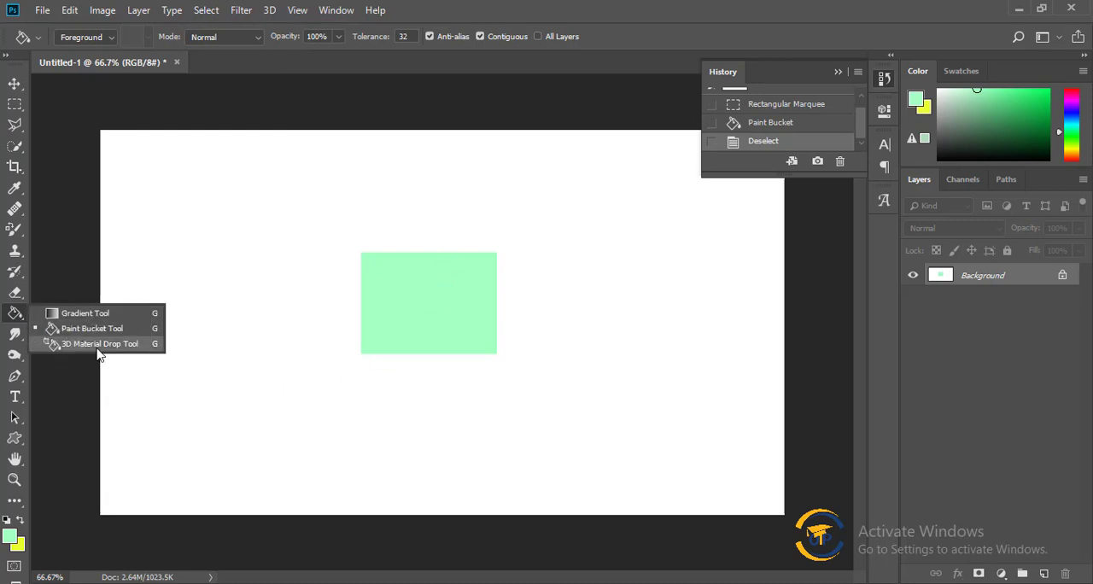